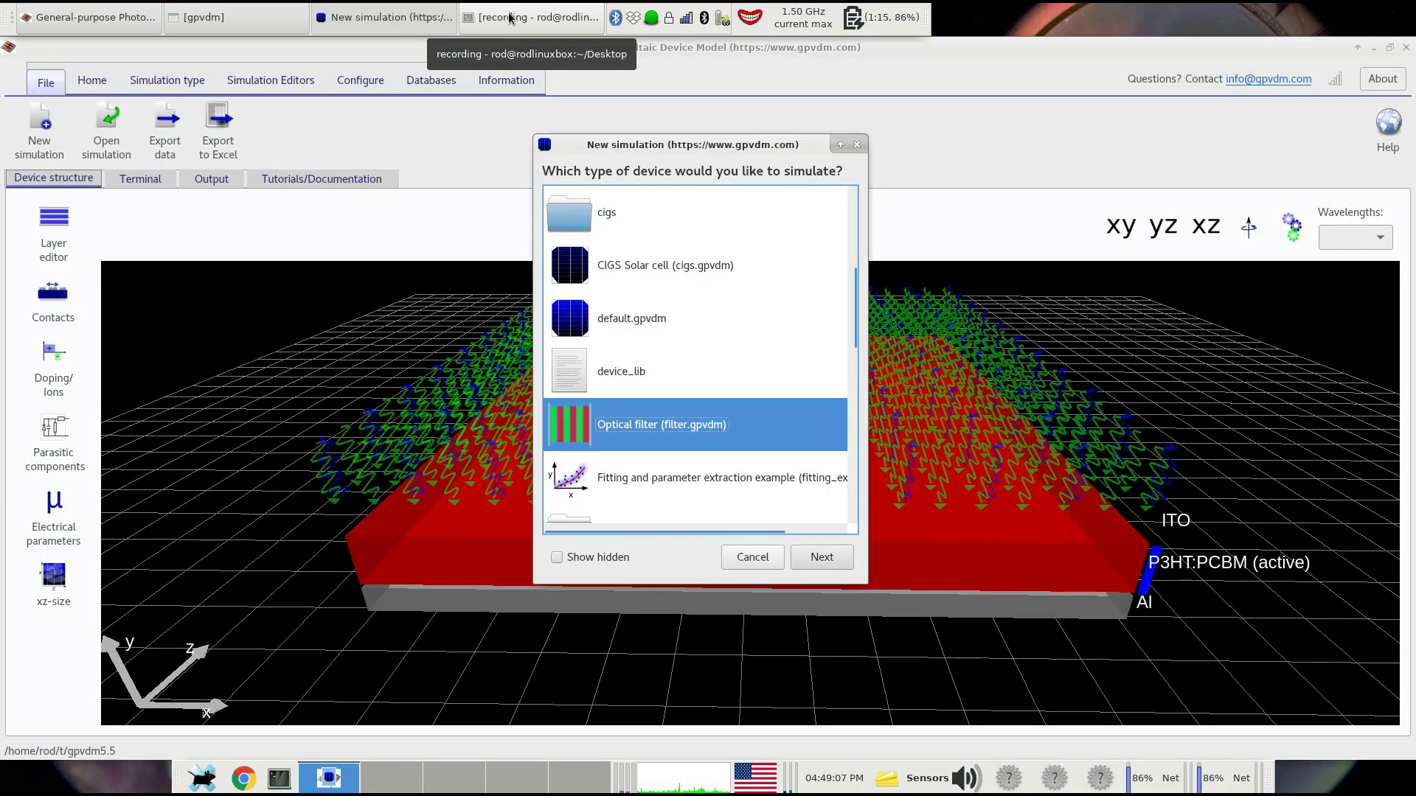
Pick the Optical filter (filter.gpvdm) template for the new simulation
{"action": "scroll", "coordinate": [749, 363], "scroll_direction": "up", "scroll_amount": 5}
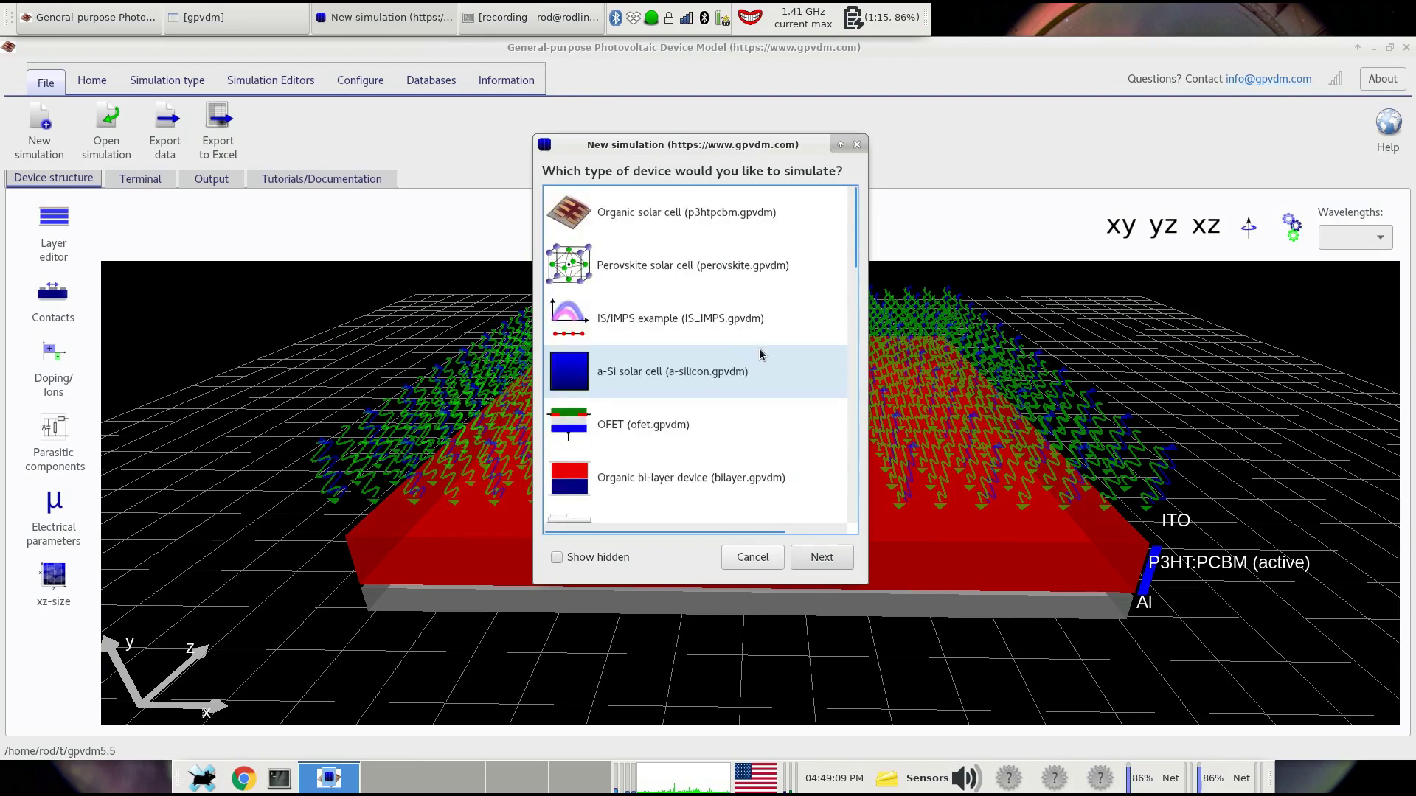
{"action": "scroll", "coordinate": [759, 355], "scroll_direction": "down", "scroll_amount": 3}
{"action": "scroll", "coordinate": [791, 233], "scroll_direction": "up", "scroll_amount": 3}
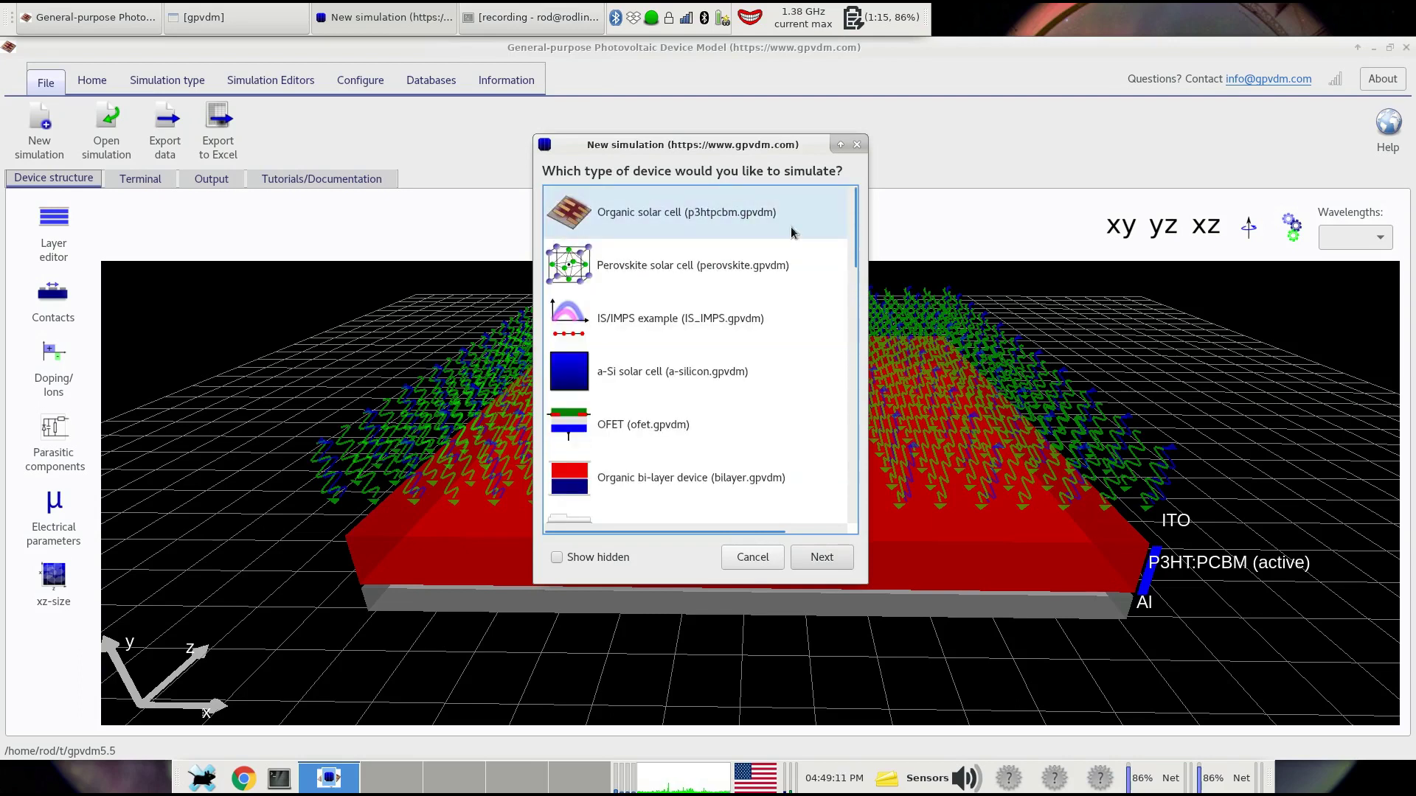
{"action": "scroll", "coordinate": [789, 243], "scroll_direction": "down", "scroll_amount": 5}
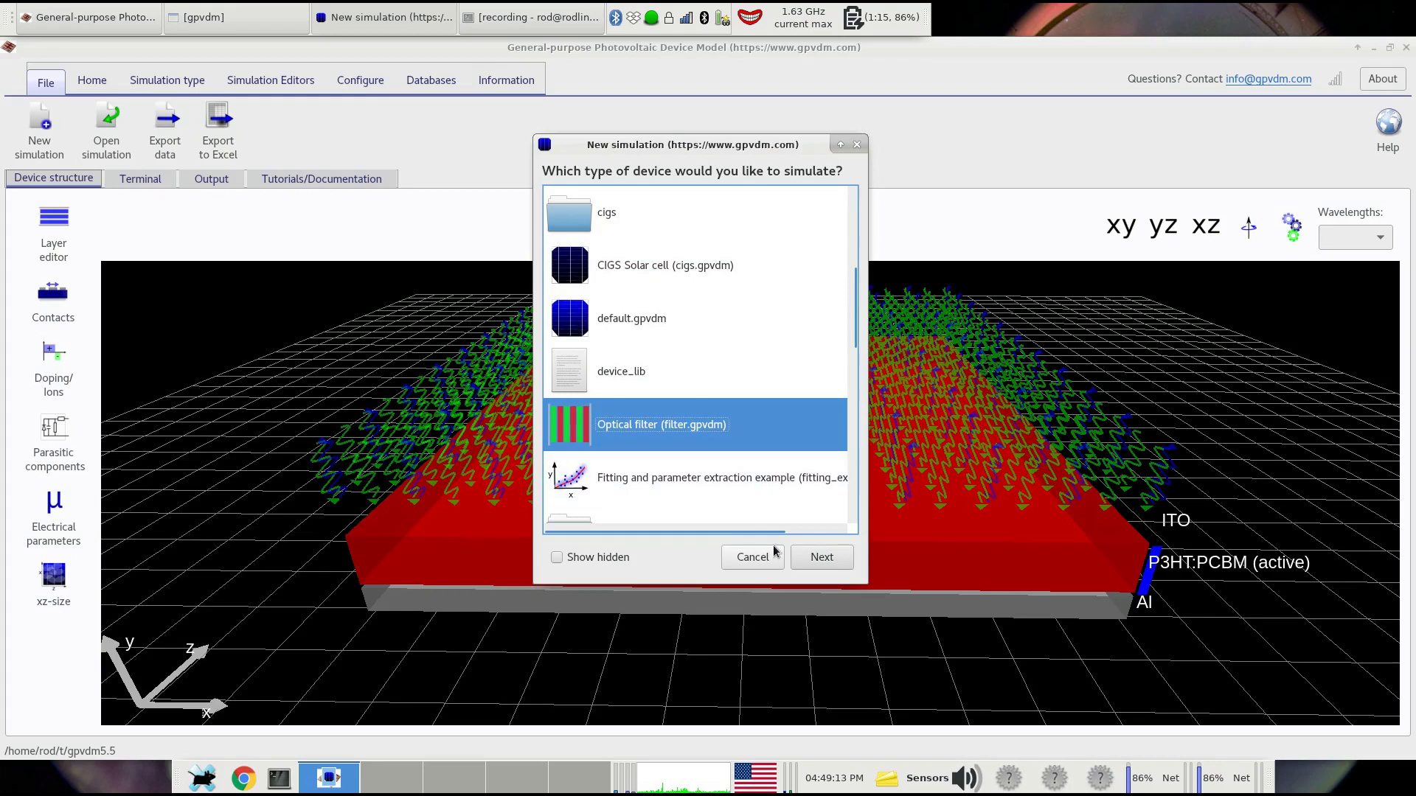
{"action": "left_click", "coordinate": [820, 560]}
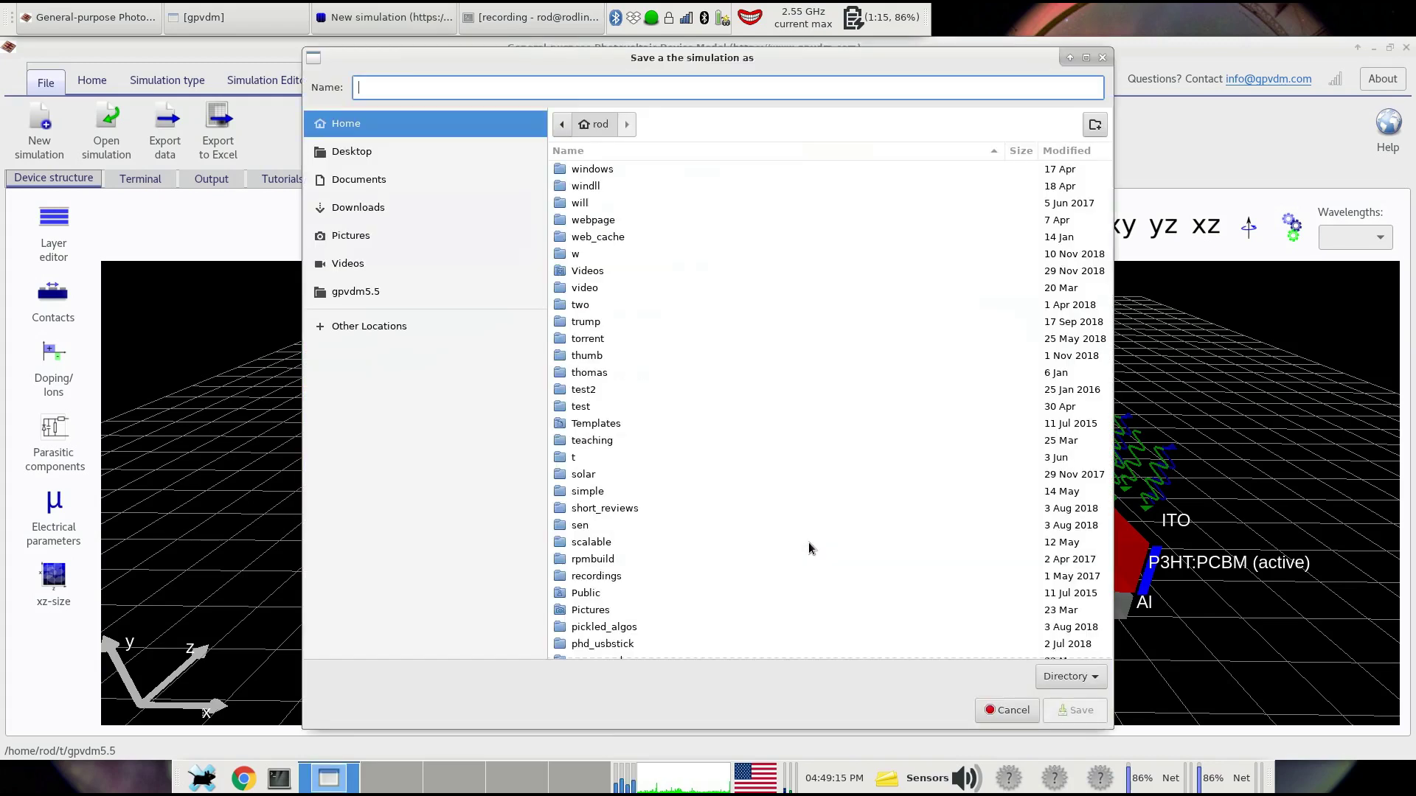
Save the new simulation as example_2 in the Desktop folder
{"action": "left_click", "coordinate": [389, 144]}
{"action": "left_click", "coordinate": [396, 86]}
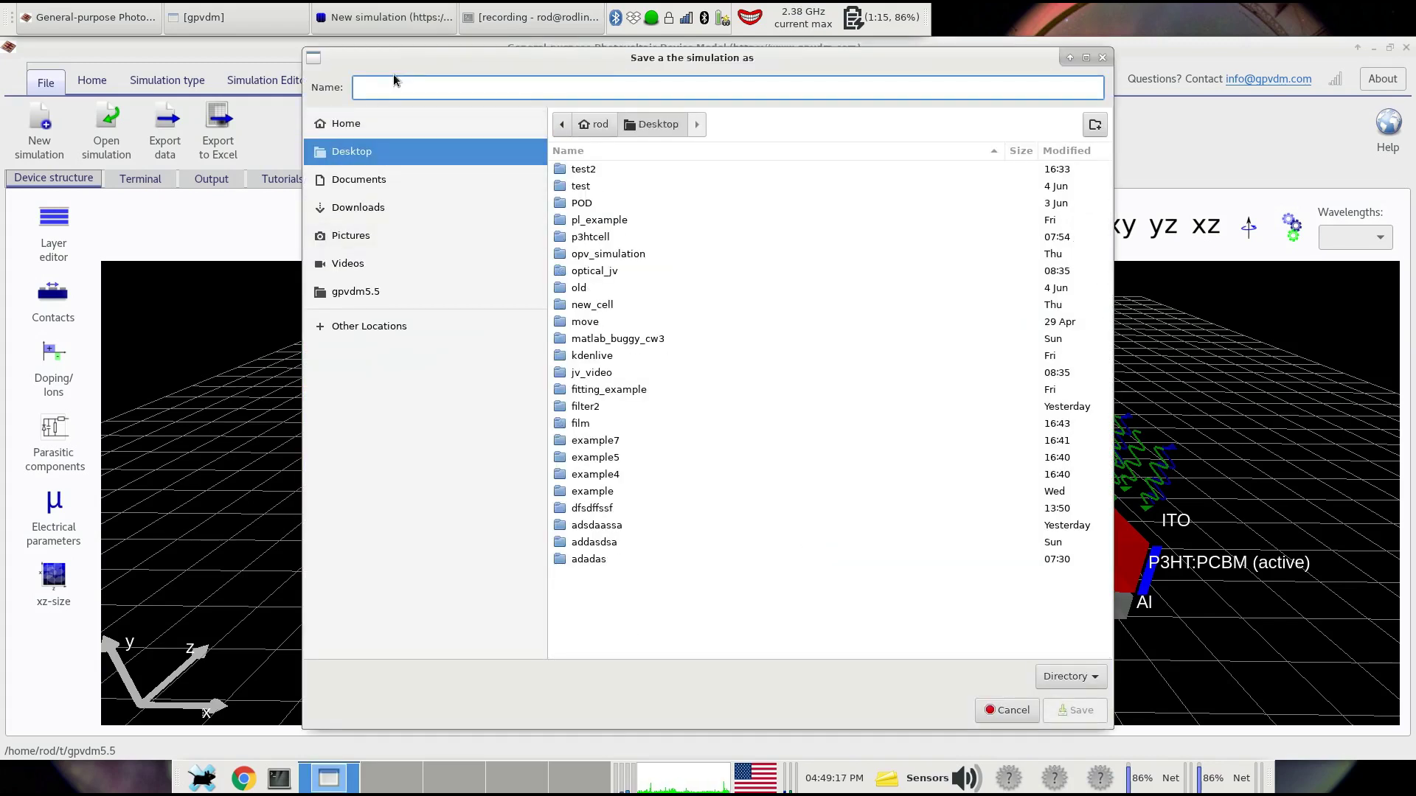
{"action": "type", "text": "example_2"}
{"action": "key", "text": "Return"}
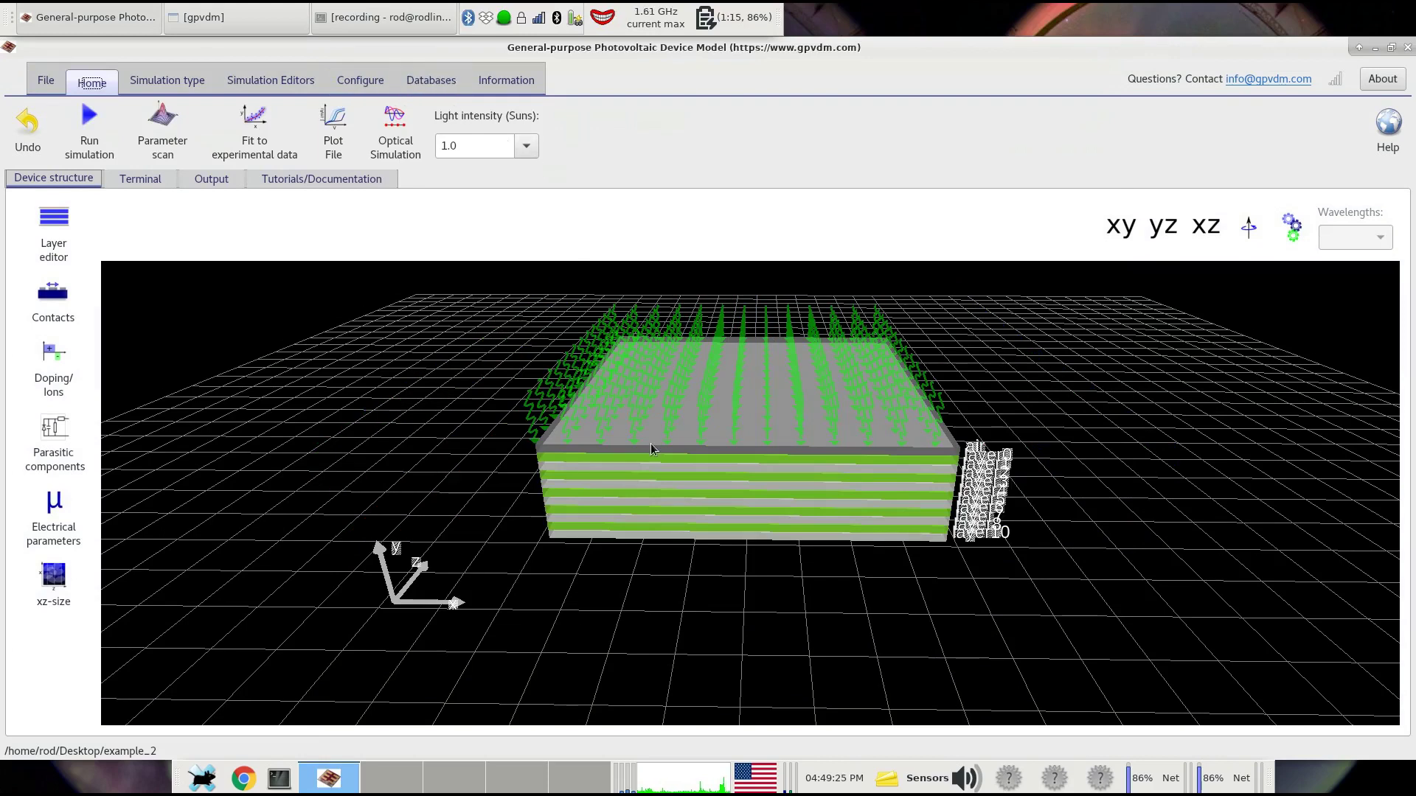
{"action": "scroll", "coordinate": [730, 516], "scroll_direction": "up", "scroll_amount": 3}
{"action": "scroll", "coordinate": [730, 512], "scroll_direction": "up", "scroll_amount": 2}
{"action": "left_click", "coordinate": [724, 496]}
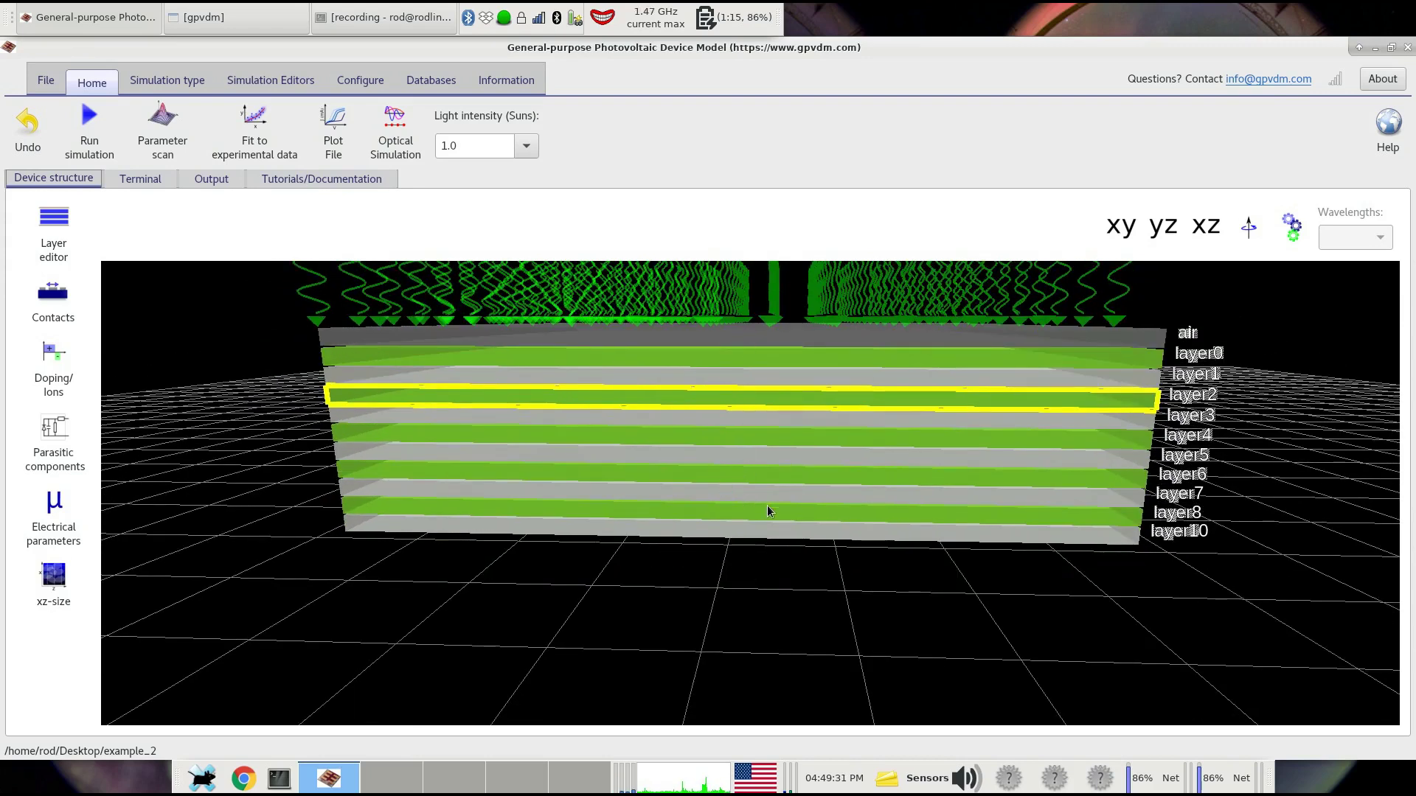
{"action": "left_click", "coordinate": [380, 333]}
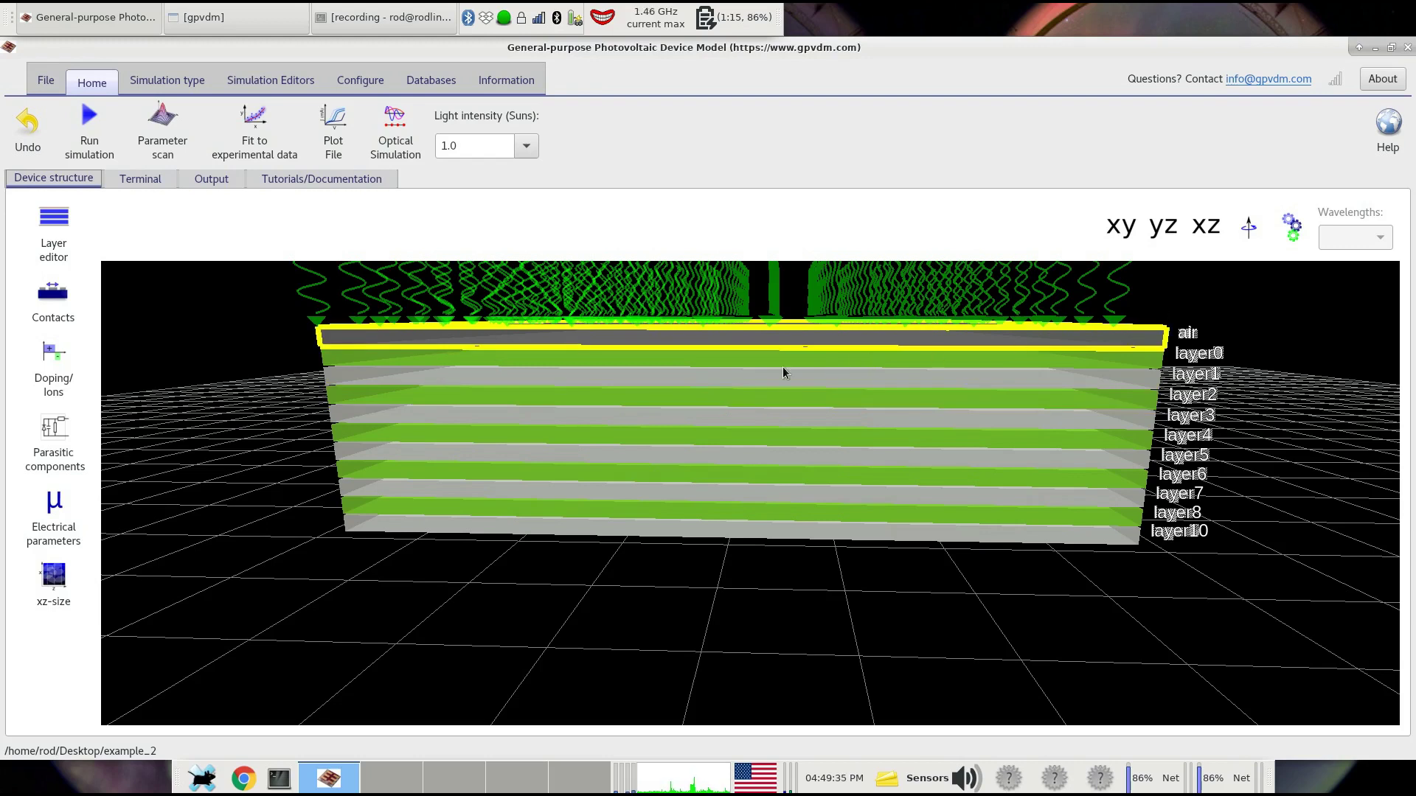
{"action": "left_click", "coordinate": [743, 365]}
{"action": "left_click", "coordinate": [740, 388]}
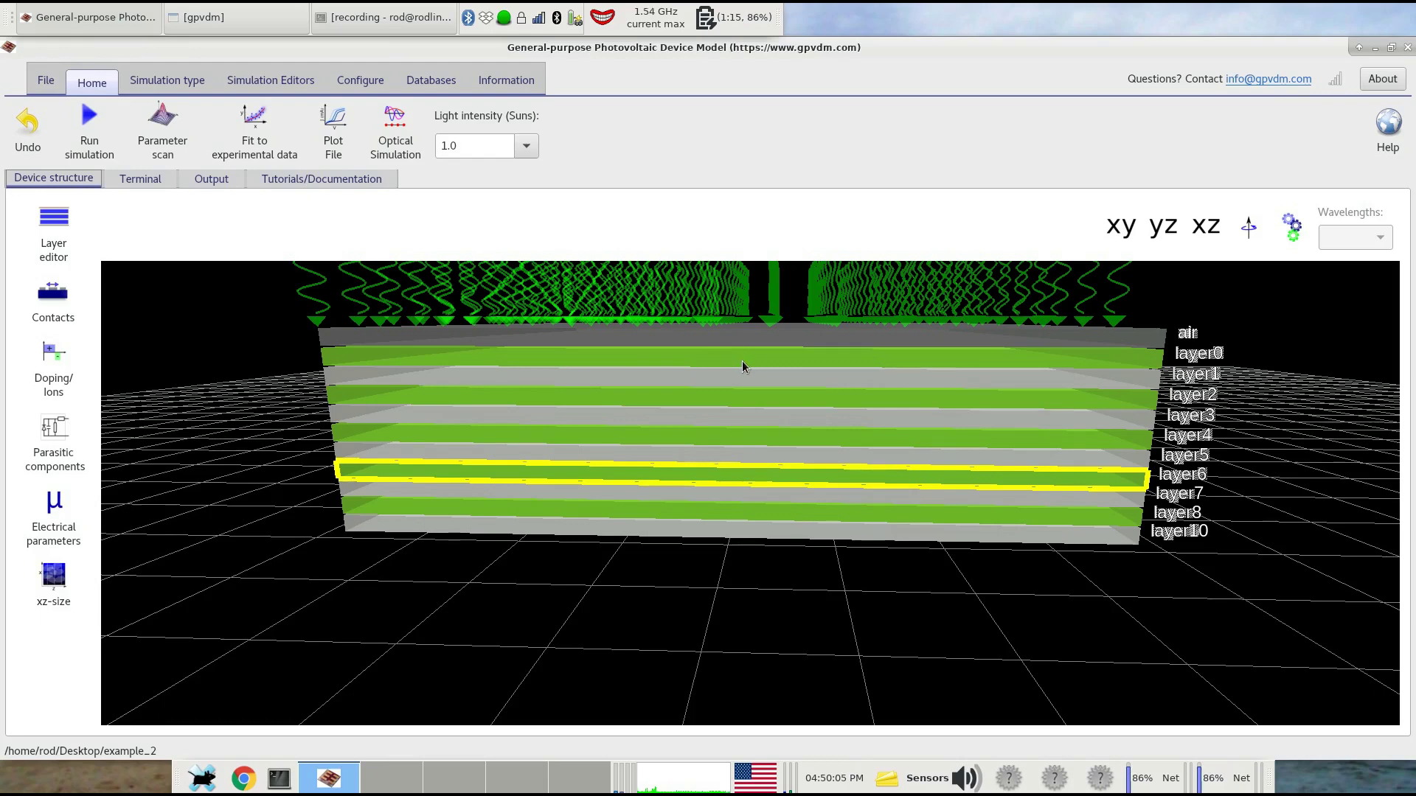
{"action": "scroll", "coordinate": [737, 369], "scroll_direction": "down", "scroll_amount": 2}
{"action": "left_click", "coordinate": [722, 378]}
{"action": "left_click_drag", "start_coordinate": [723, 379], "coordinate": [724, 370]}
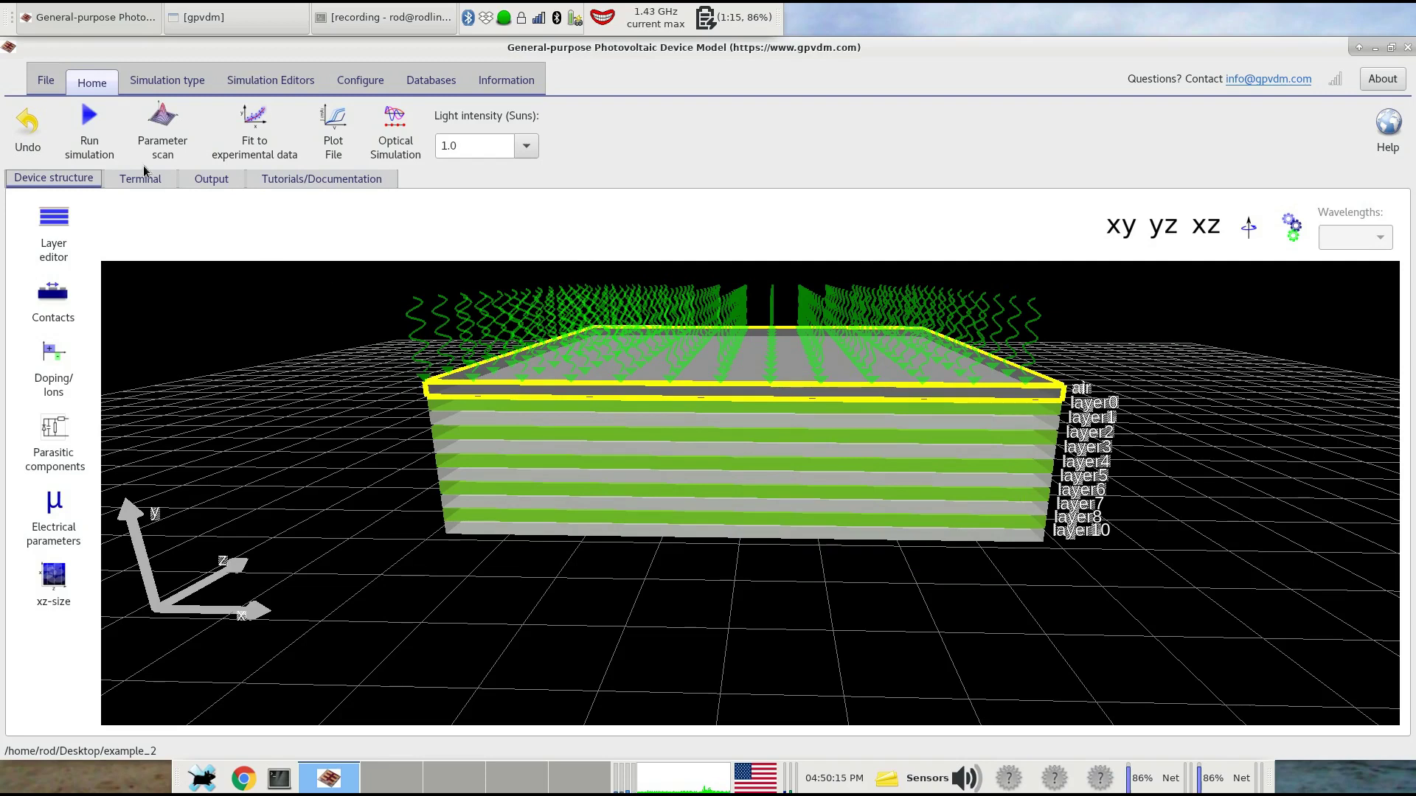
Run the filter simulation and inspect the transmit.dat transmission plot from its output files
{"action": "left_click", "coordinate": [108, 133]}
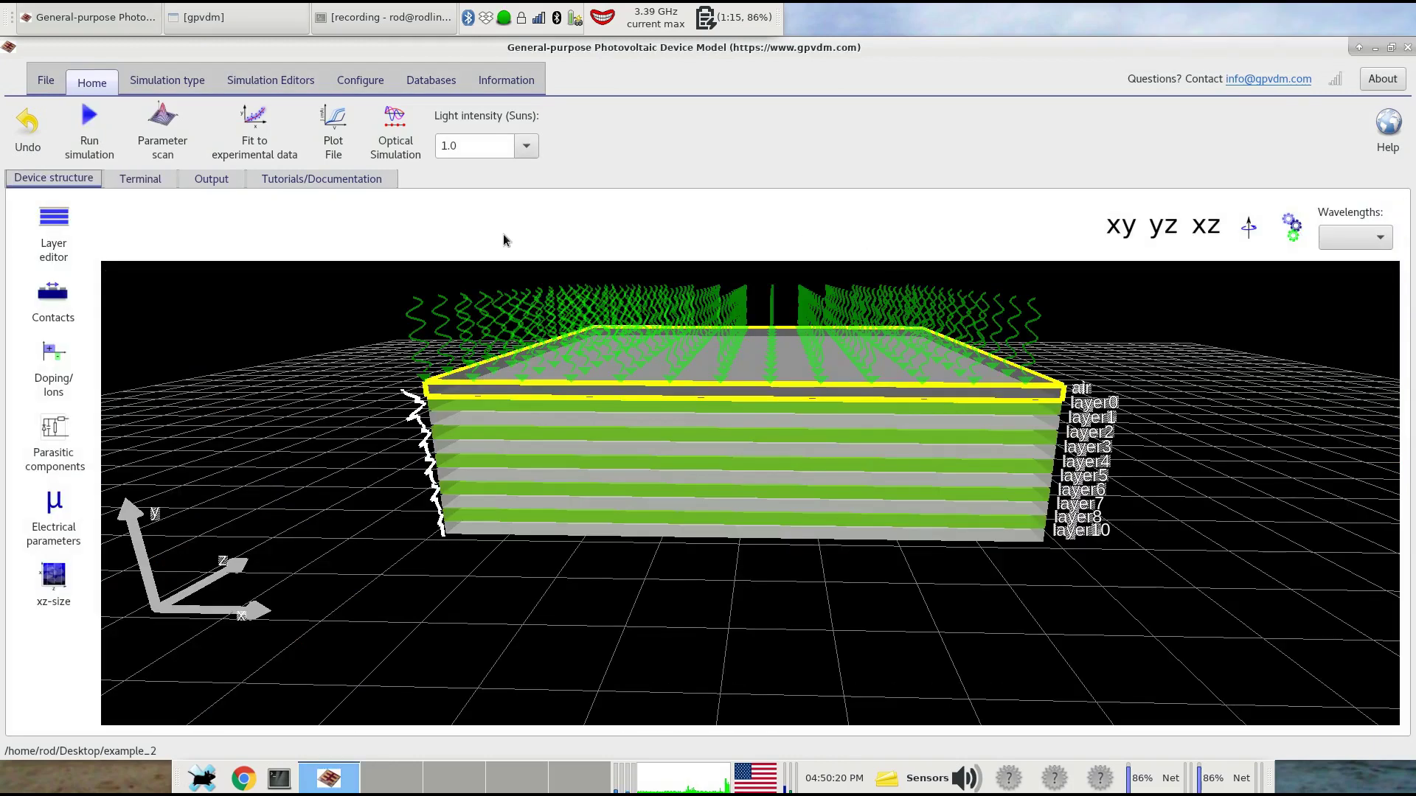
{"action": "left_click", "coordinate": [234, 177]}
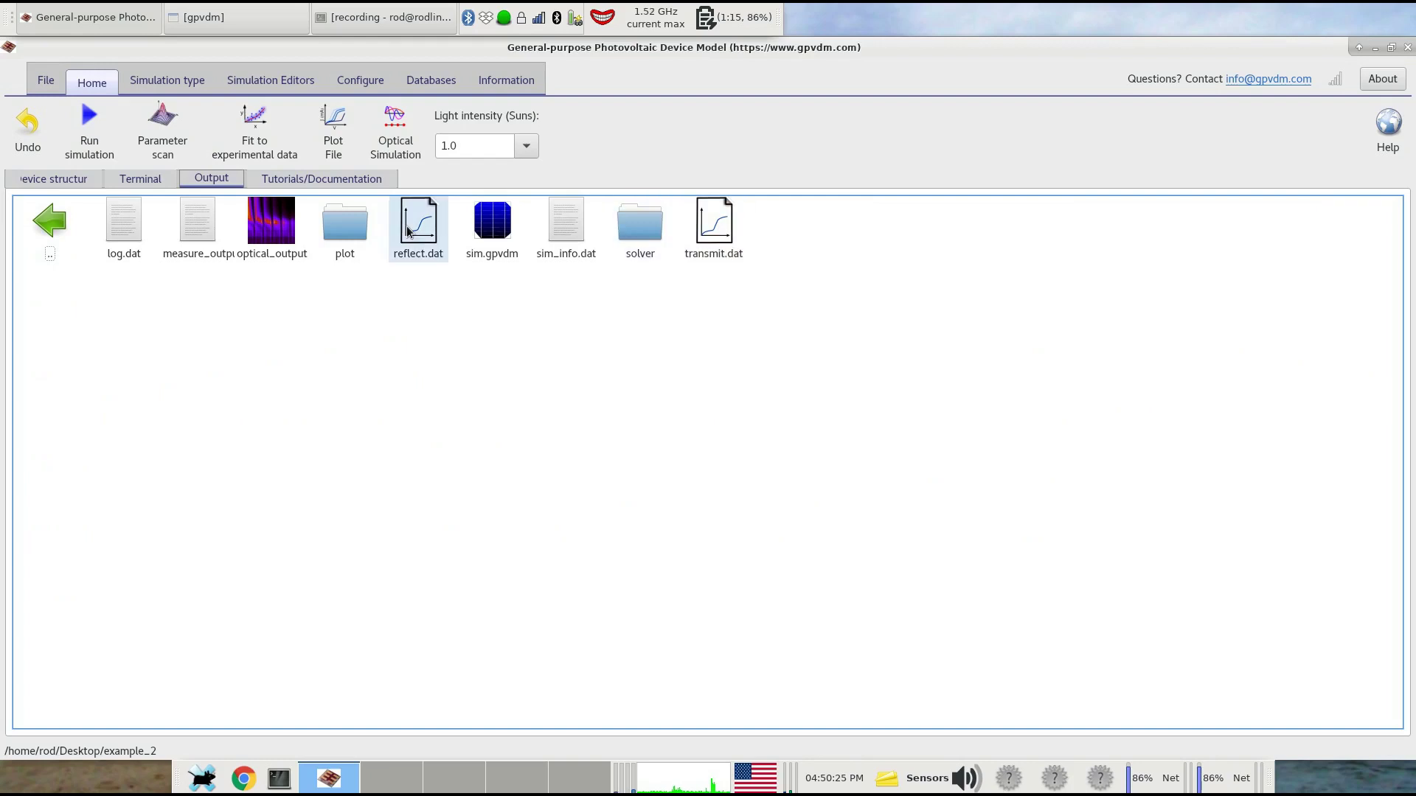
{"action": "double_click", "coordinate": [732, 236]}
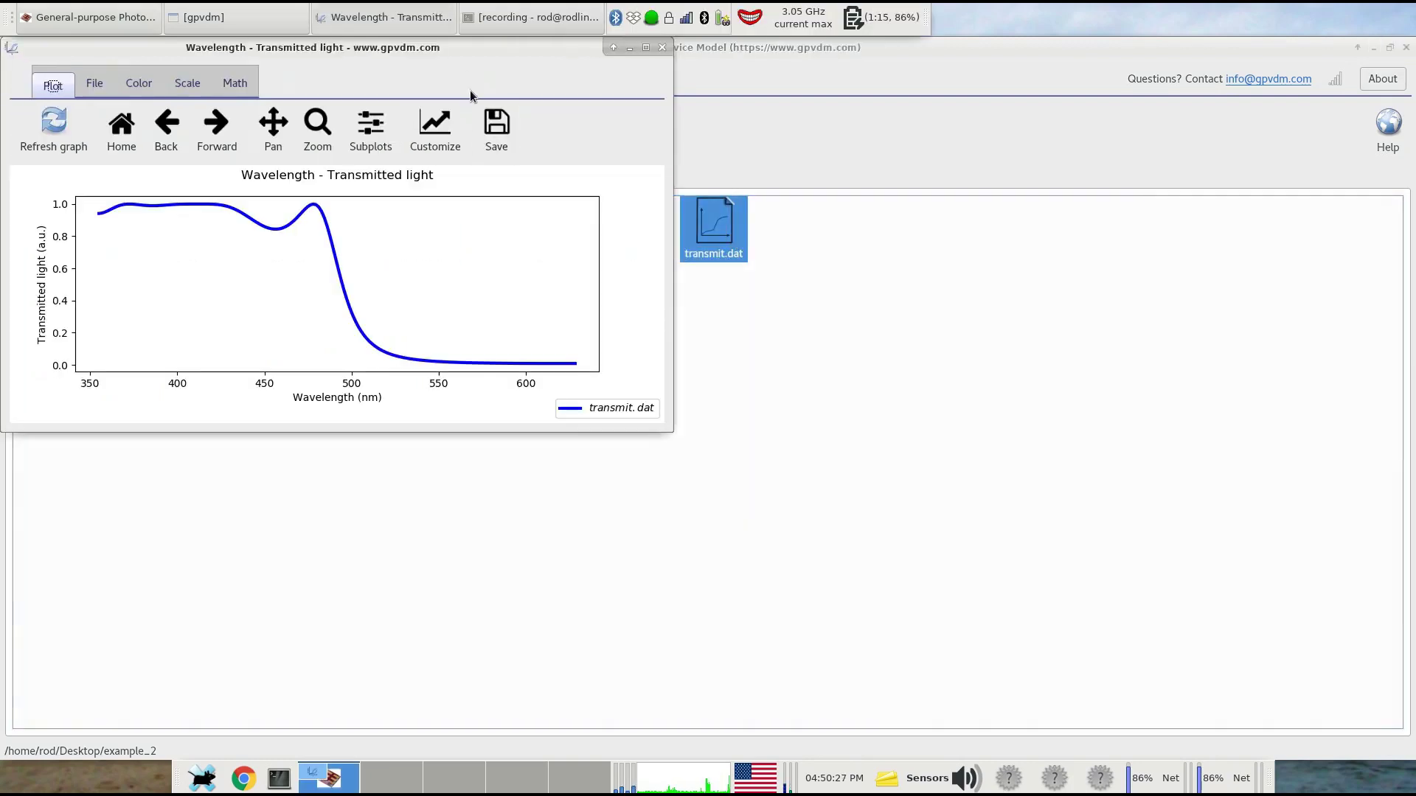
{"action": "left_click_drag", "start_coordinate": [483, 51], "coordinate": [925, 162]}
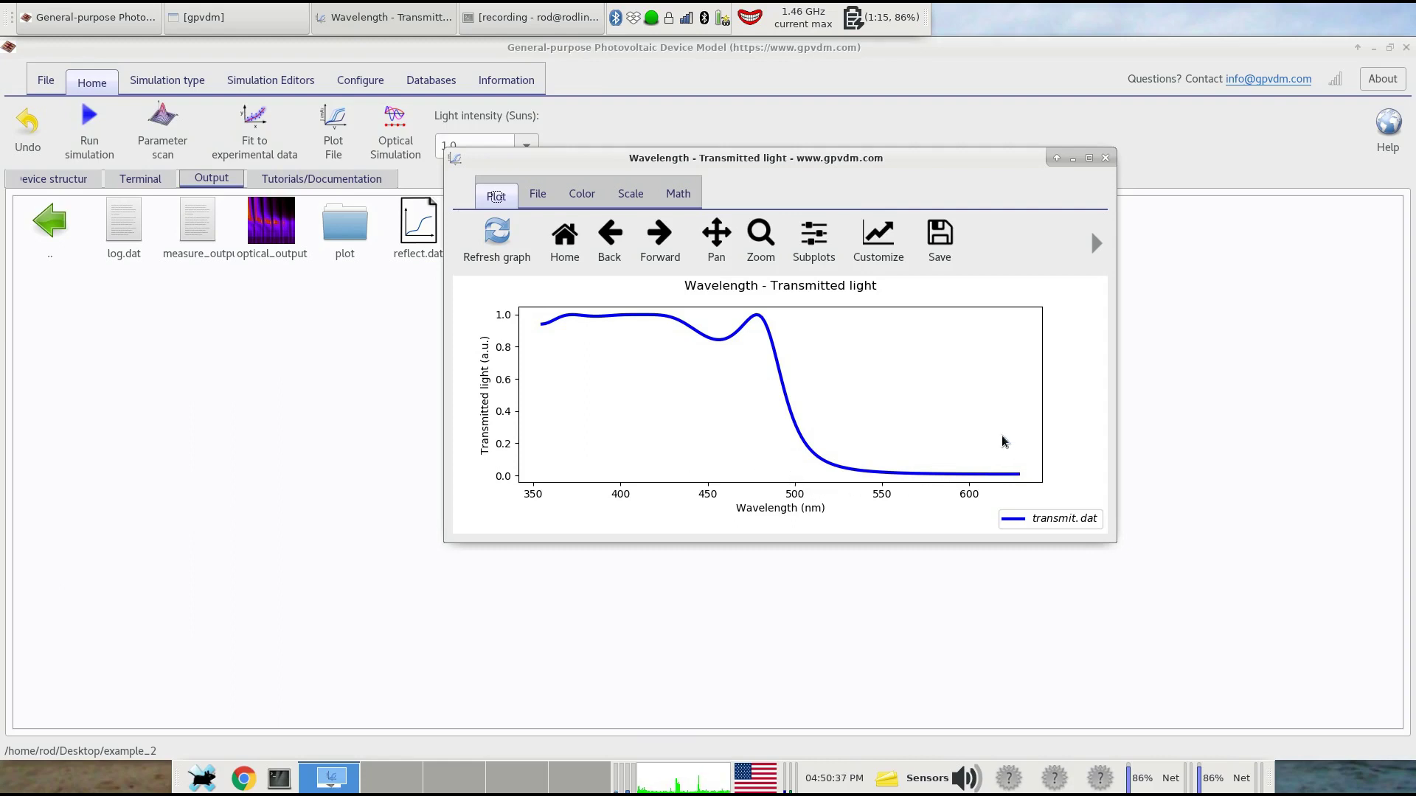
{"action": "left_click", "coordinate": [1106, 159]}
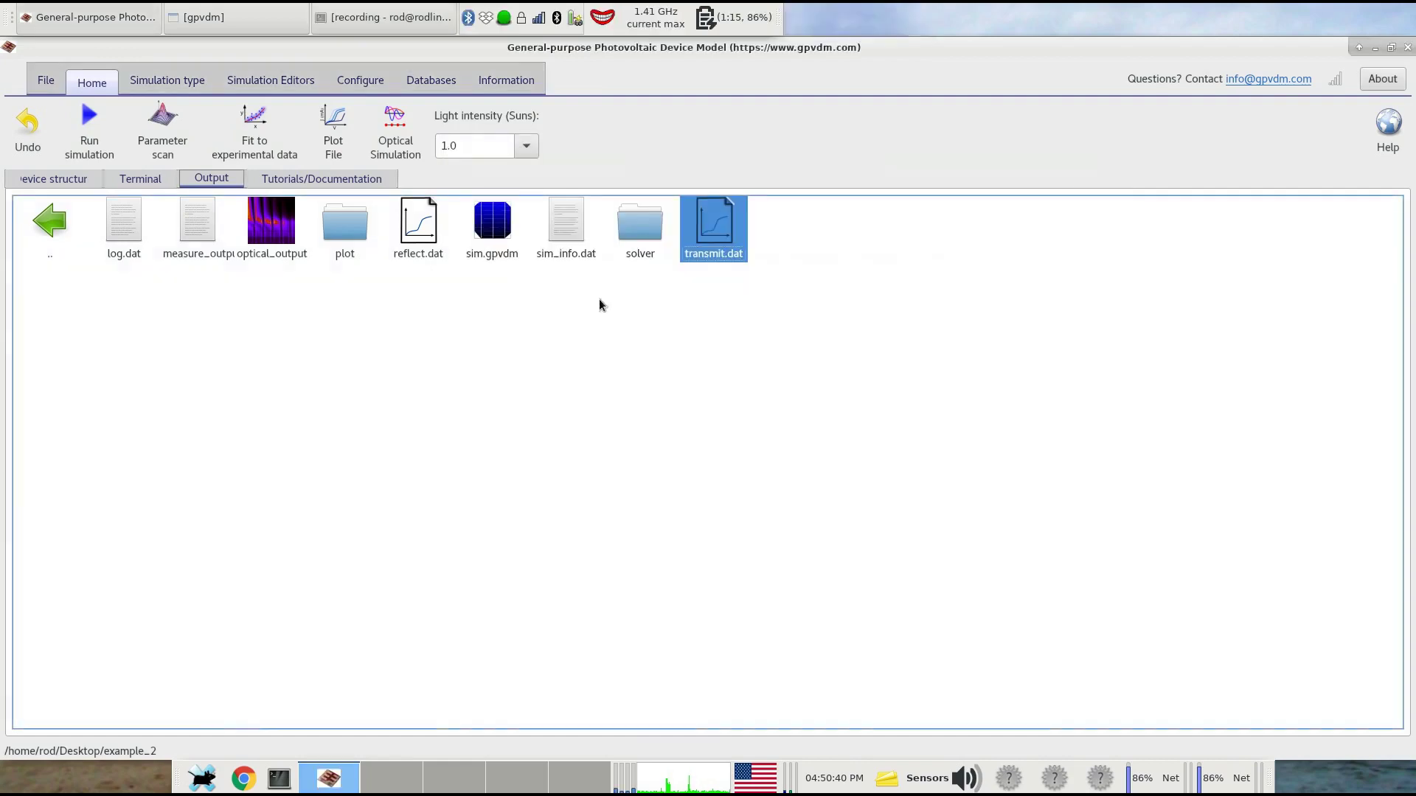
{"action": "double_click", "coordinate": [427, 236]}
{"action": "left_click_drag", "start_coordinate": [410, 48], "coordinate": [1043, 281]}
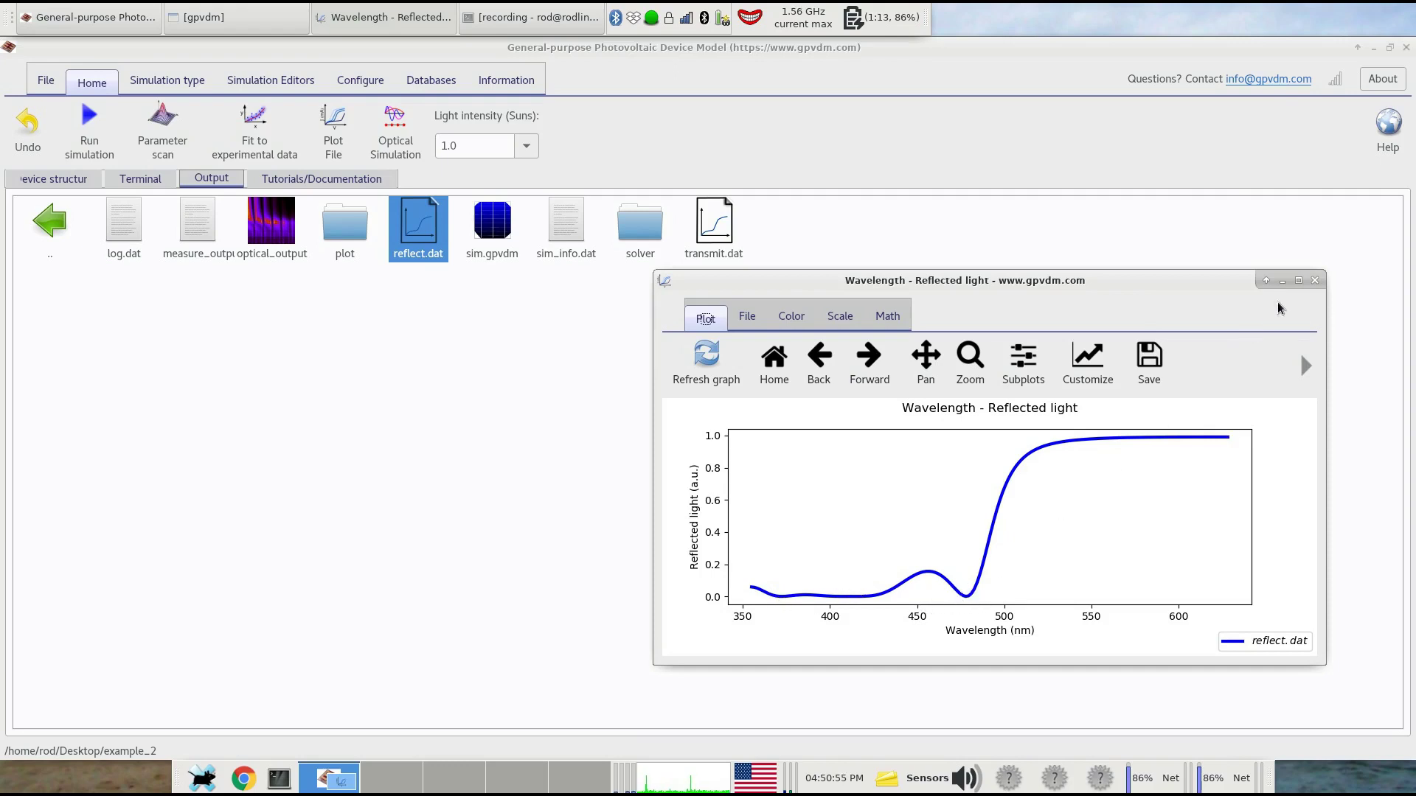
{"action": "left_click", "coordinate": [1314, 280]}
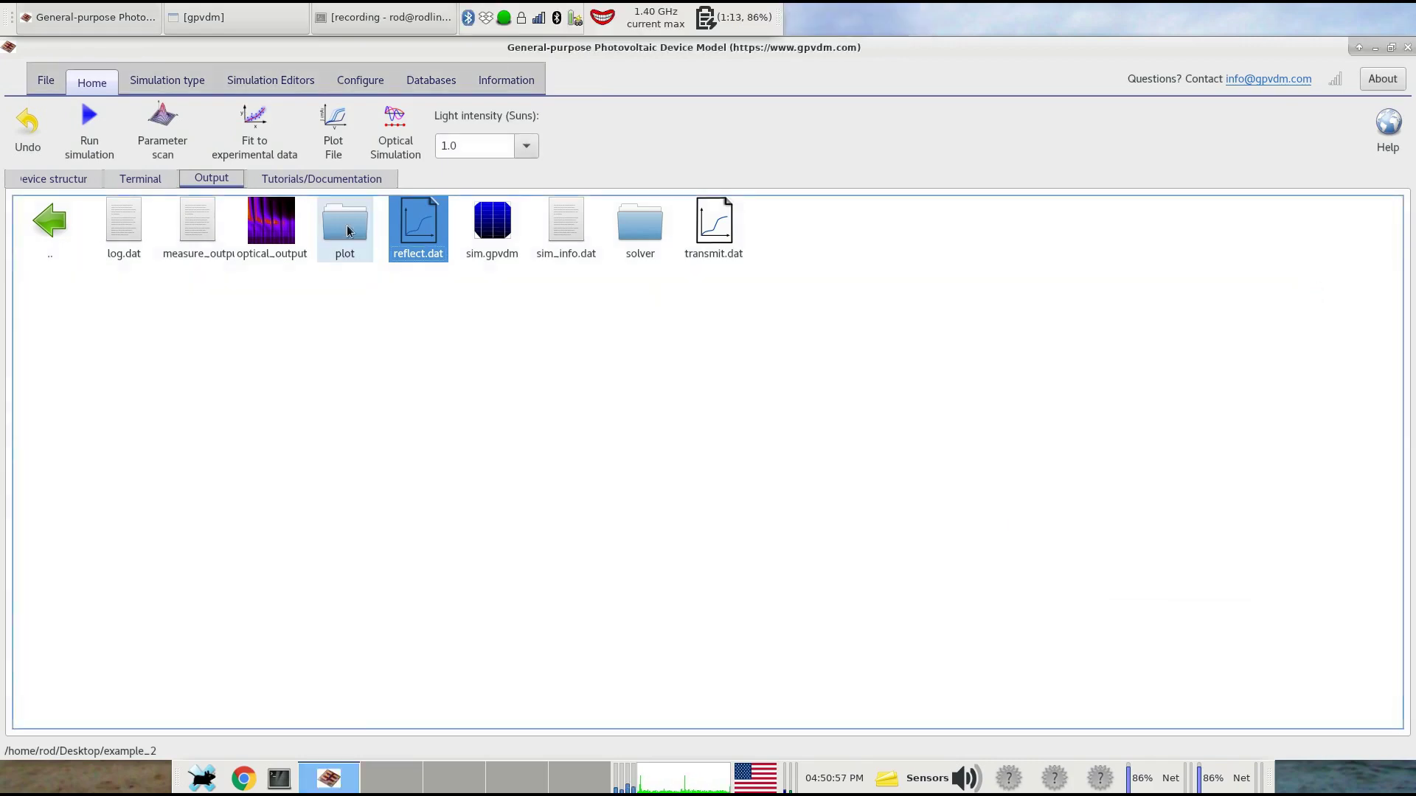
Return to the 3-D device structure and review layer thicknesses and materials in the Layer editor
{"action": "left_click", "coordinate": [140, 179]}
{"action": "left_click", "coordinate": [87, 179]}
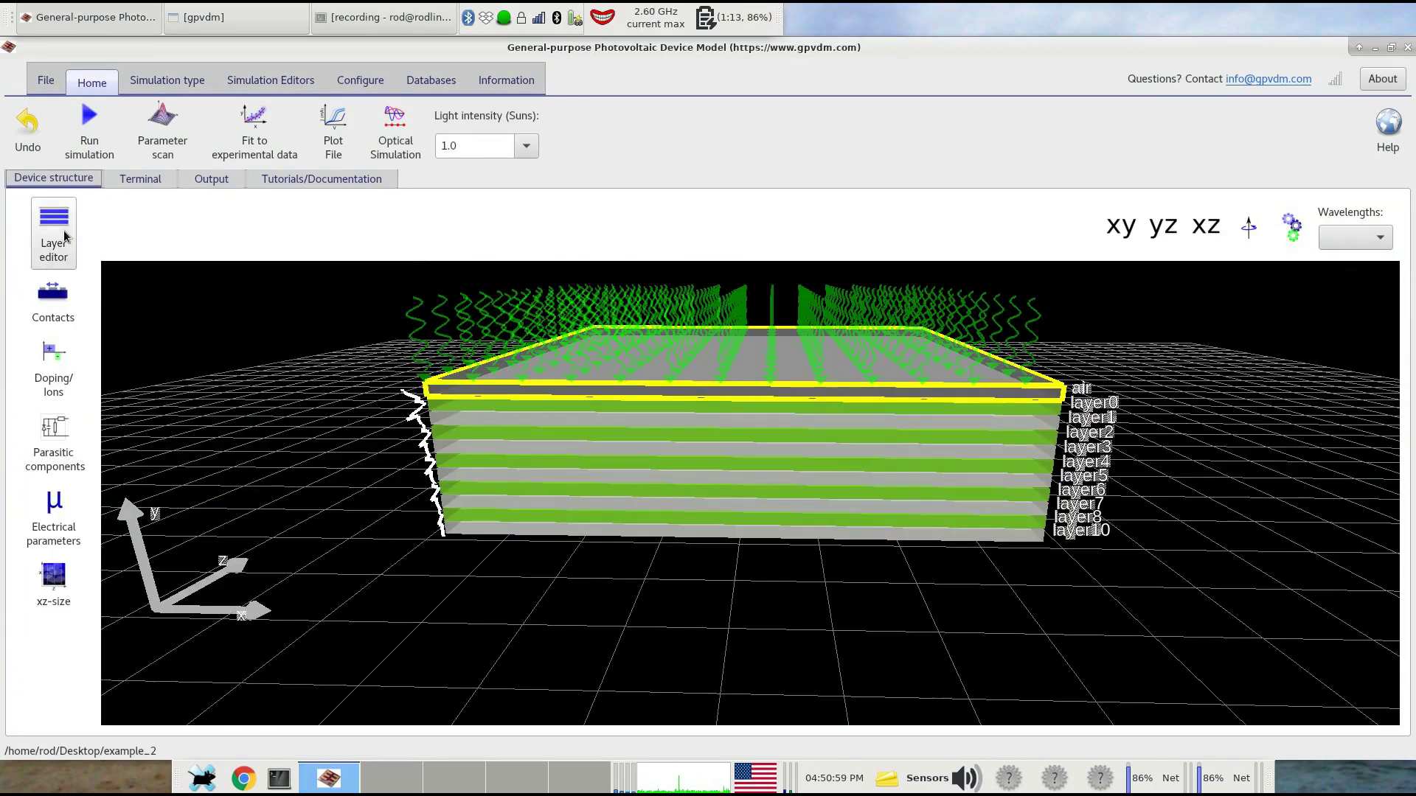
{"action": "left_click", "coordinate": [65, 236]}
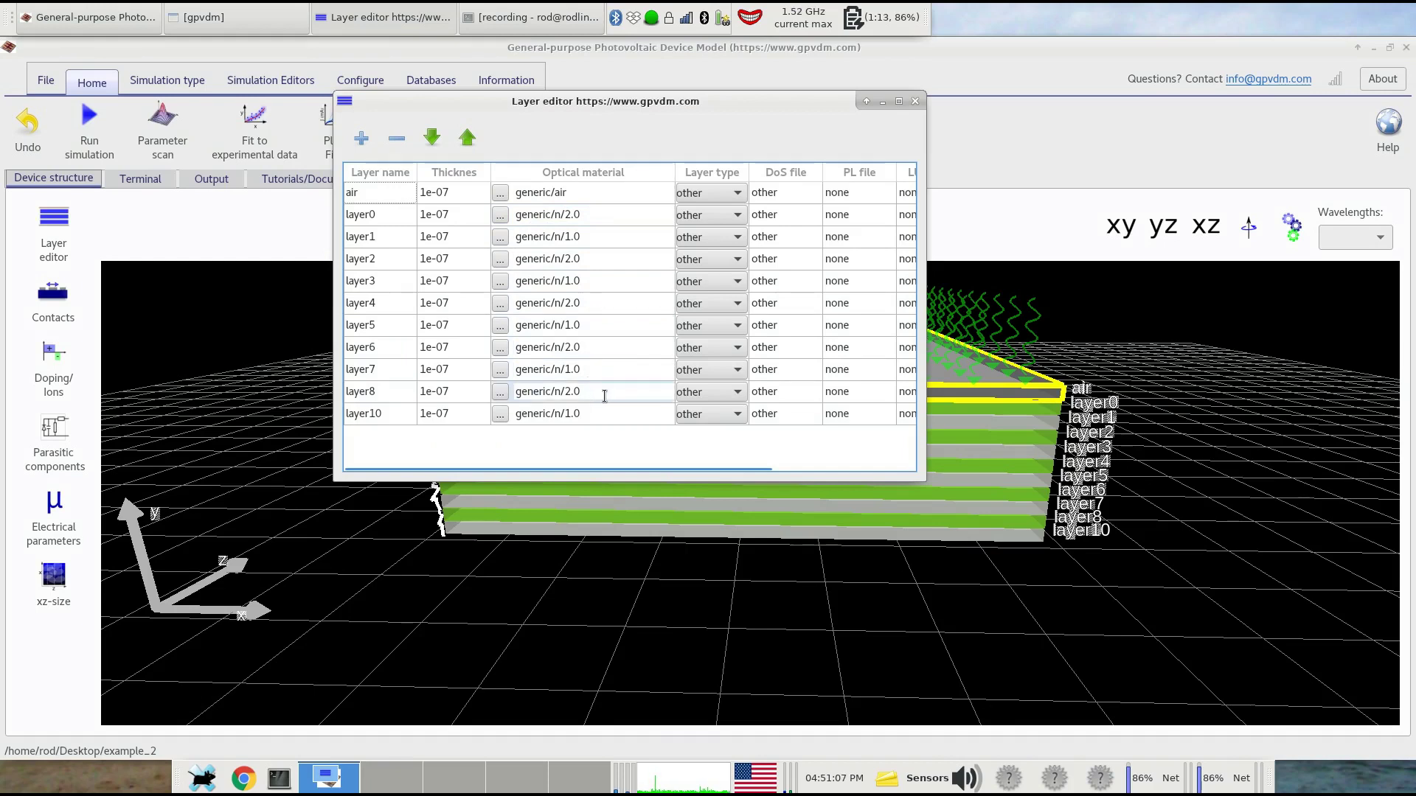
{"action": "mouse_move", "coordinate": [924, 161]}
{"action": "left_mouse_down"}
{"action": "mouse_move", "coordinate": [1055, 168]}
{"action": "mouse_move", "coordinate": [922, 169]}
{"action": "left_mouse_up"}
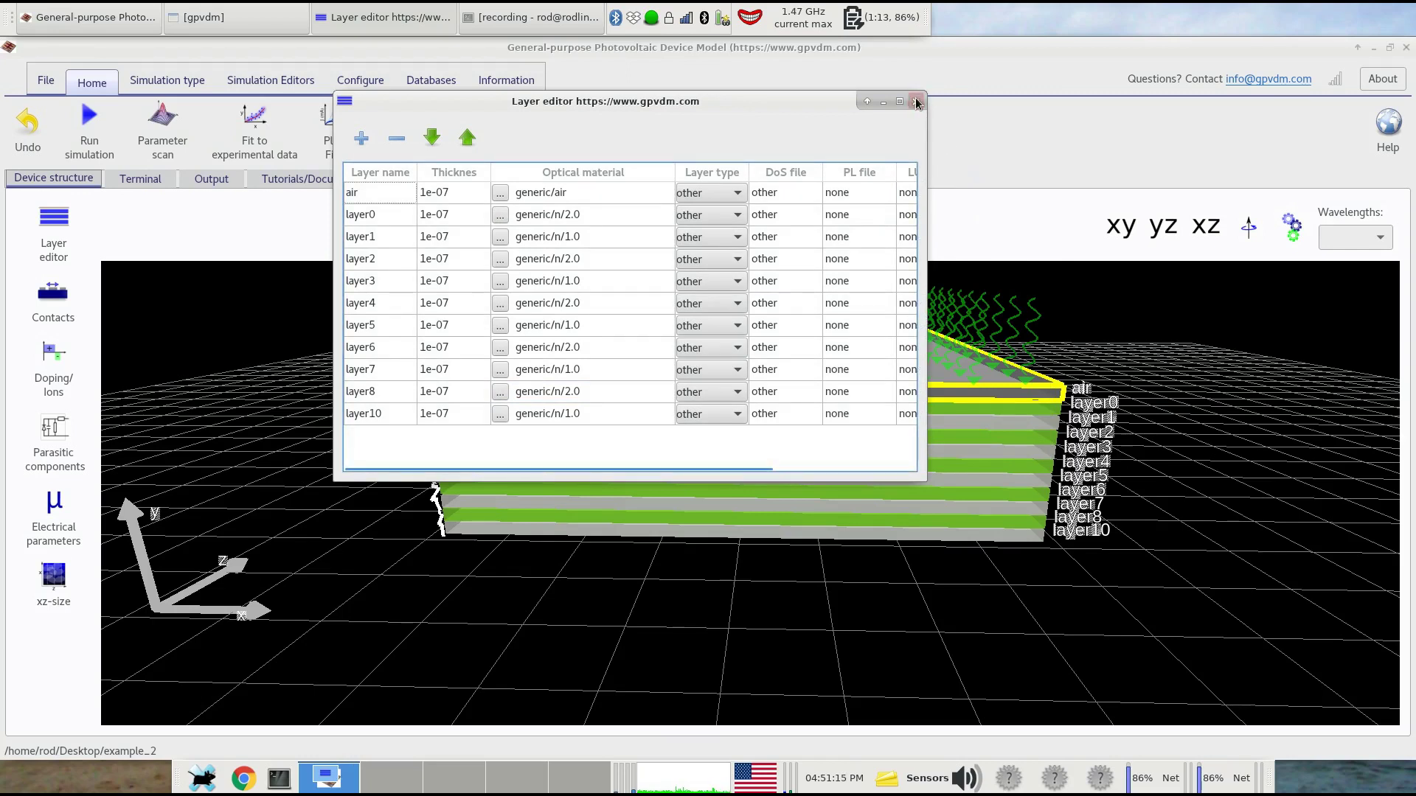
{"action": "left_click", "coordinate": [915, 102]}
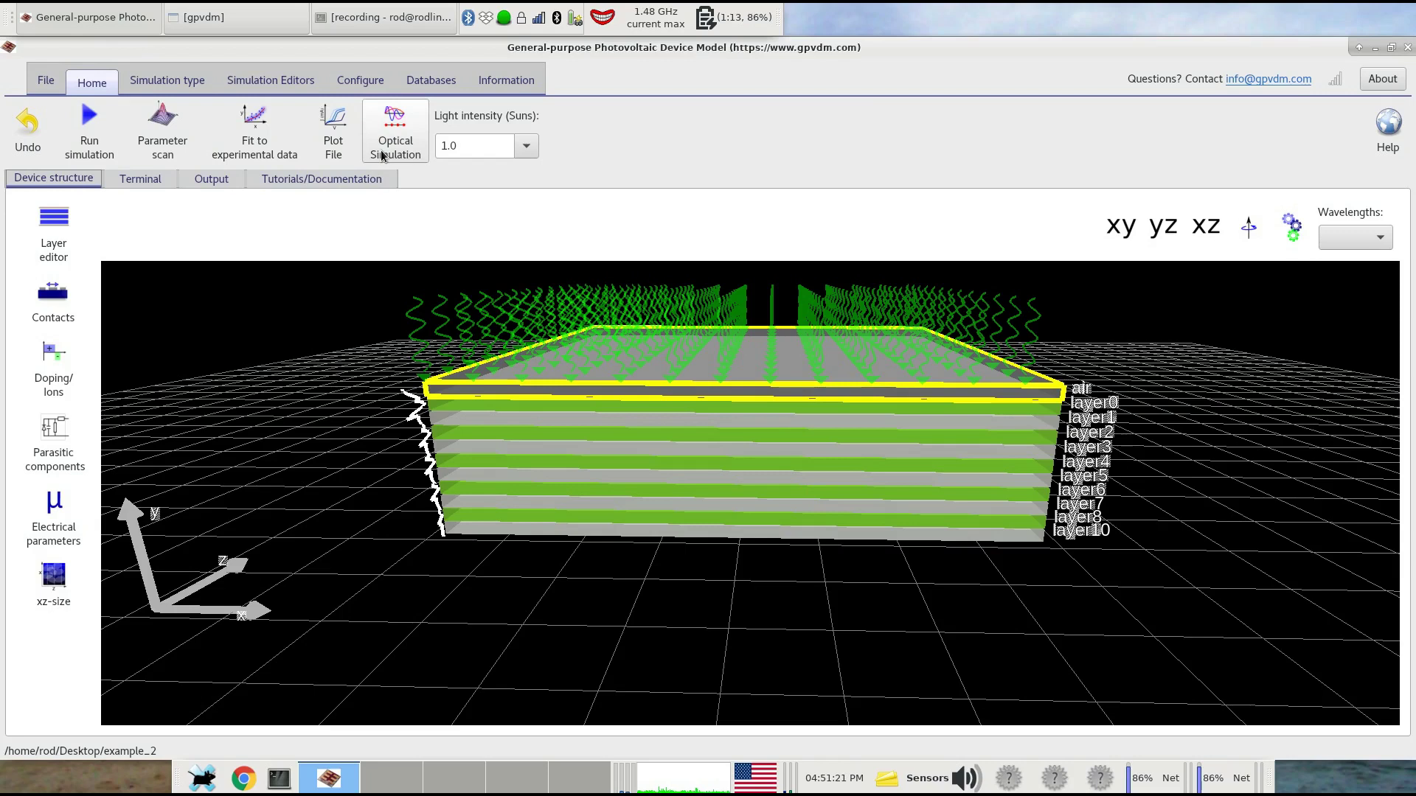
Open the parameter scan and review scan1's layer0 width values
{"action": "left_click", "coordinate": [163, 132]}
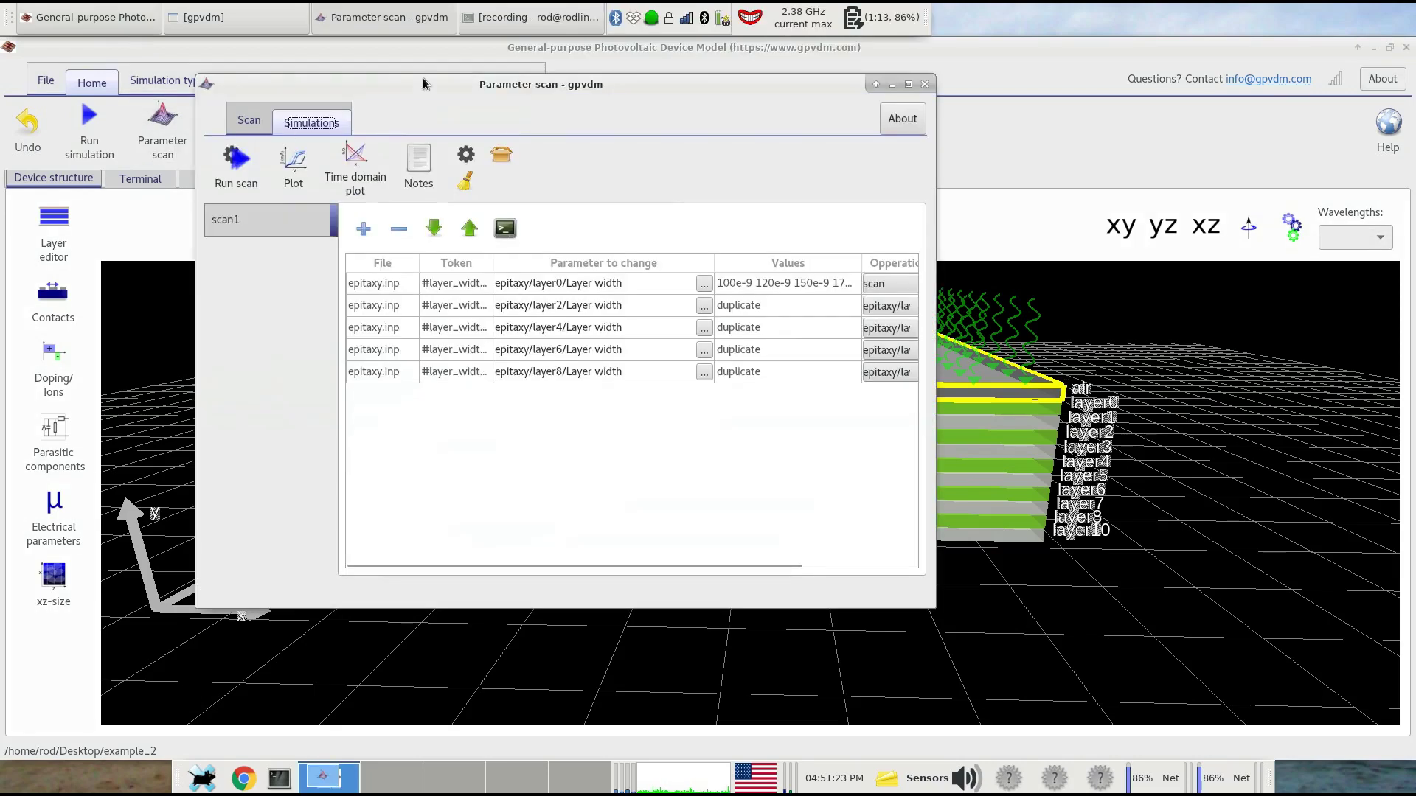
{"action": "left_click_drag", "start_coordinate": [435, 79], "coordinate": [495, 83]}
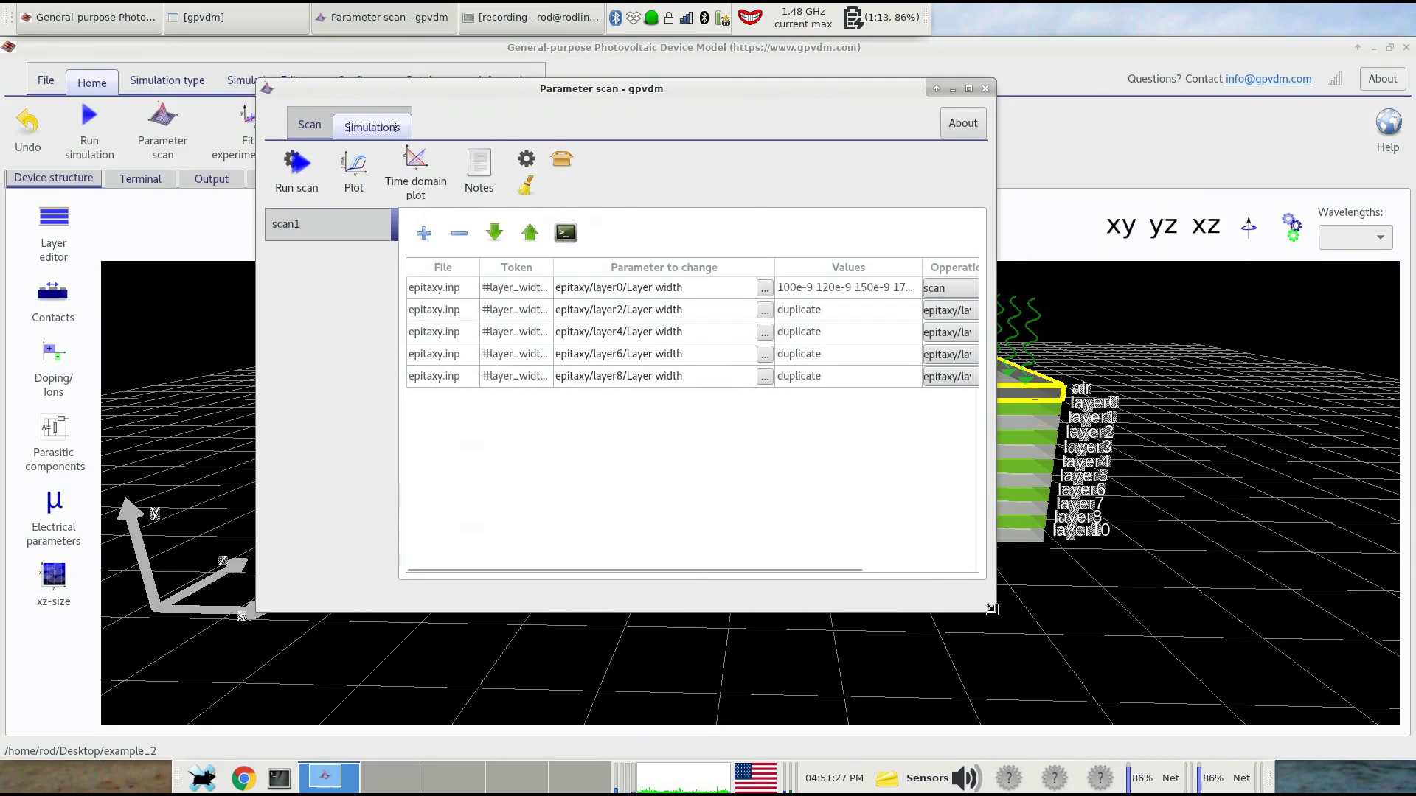
{"action": "left_click_drag", "start_coordinate": [995, 615], "coordinate": [1009, 615]}
{"action": "left_click_drag", "start_coordinate": [849, 103], "coordinate": [918, 171]}
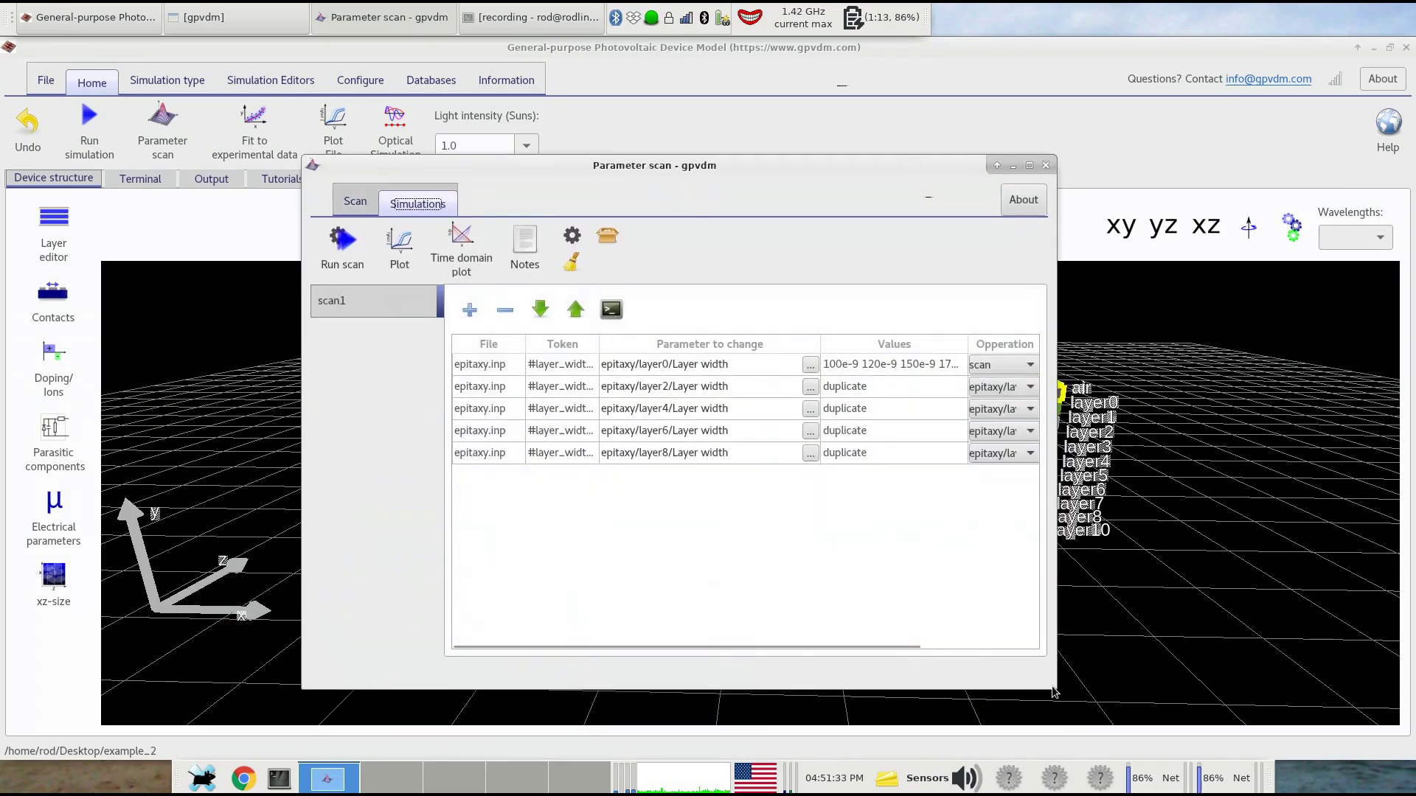
{"action": "left_click_drag", "start_coordinate": [1056, 689], "coordinate": [1288, 653]}
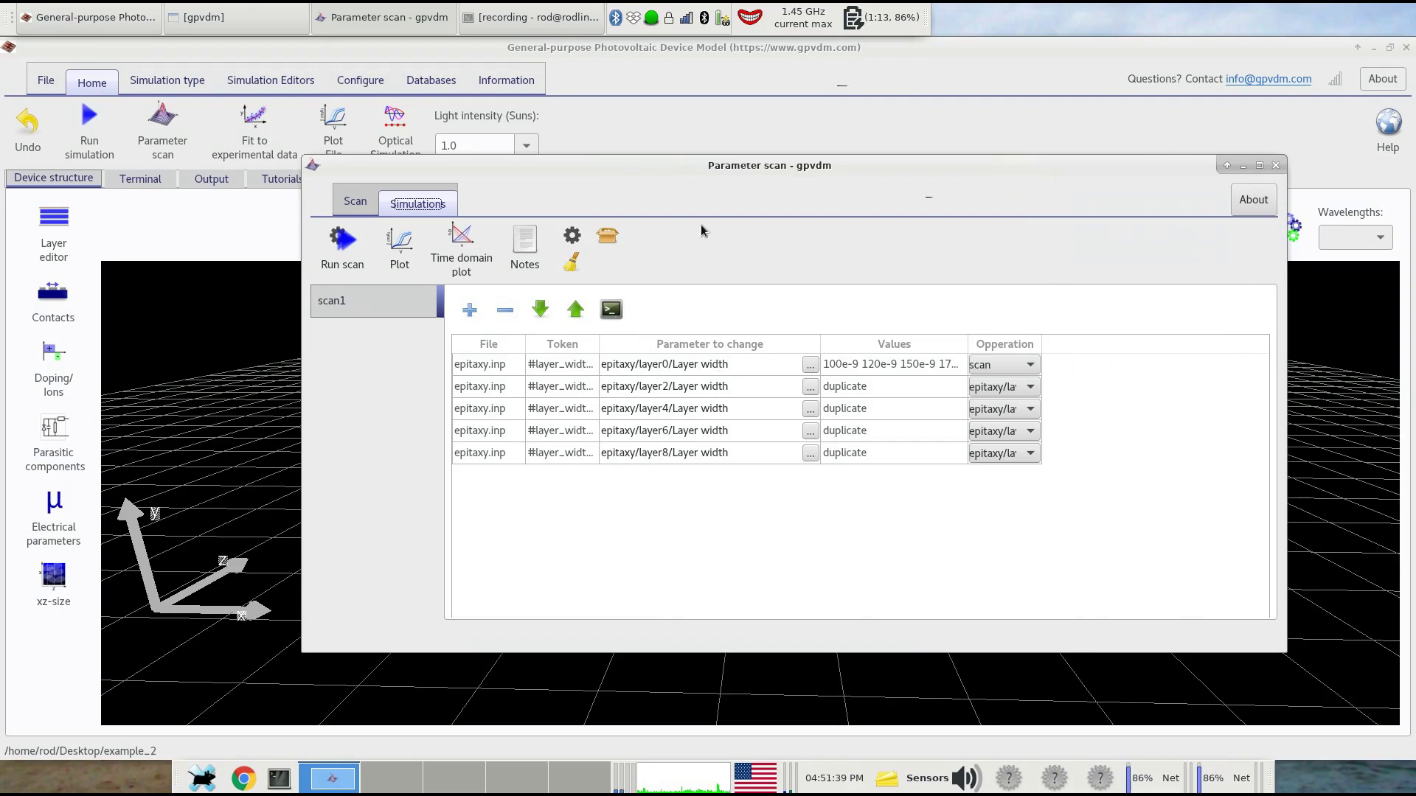
{"action": "left_click_drag", "start_coordinate": [700, 167], "coordinate": [631, 496]}
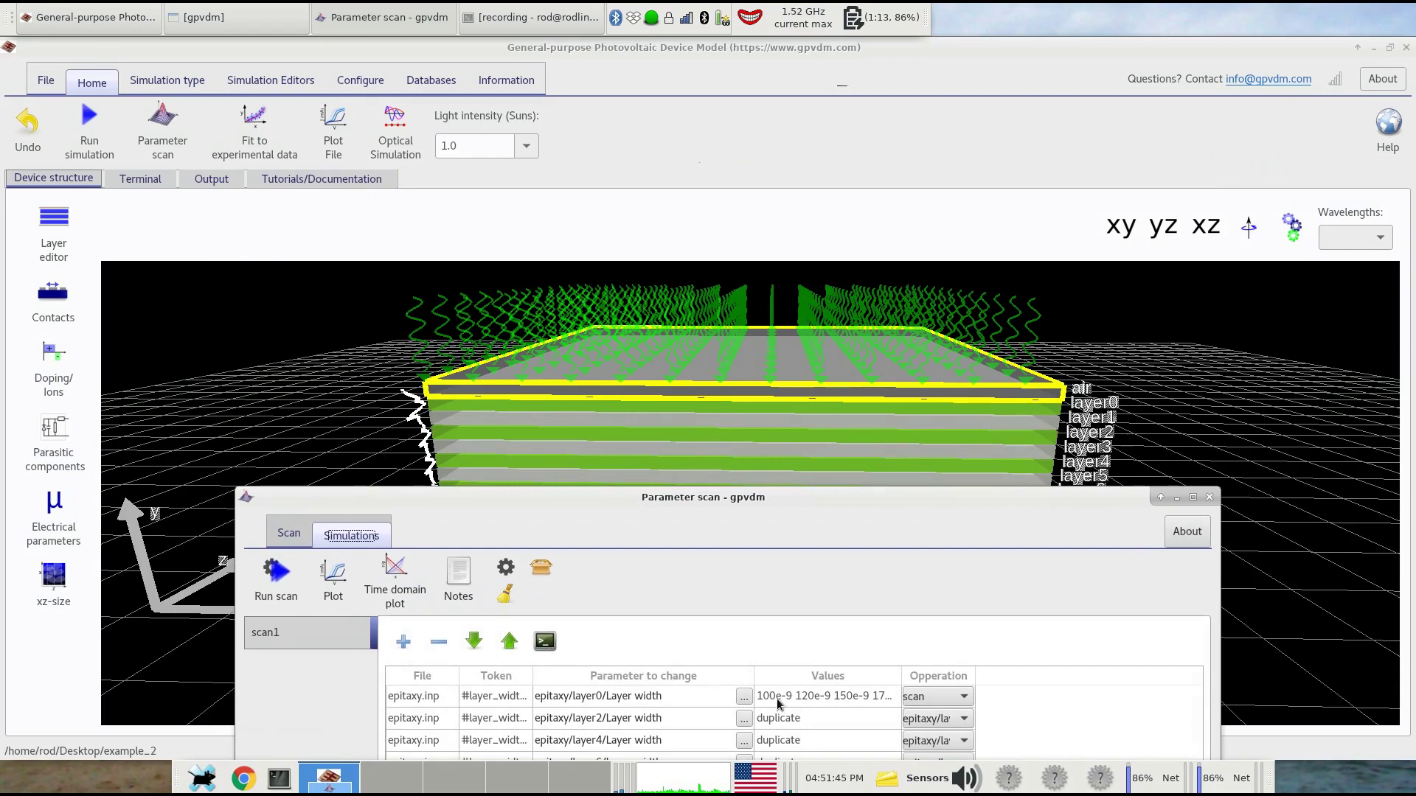
{"action": "double_click", "coordinate": [859, 698]}
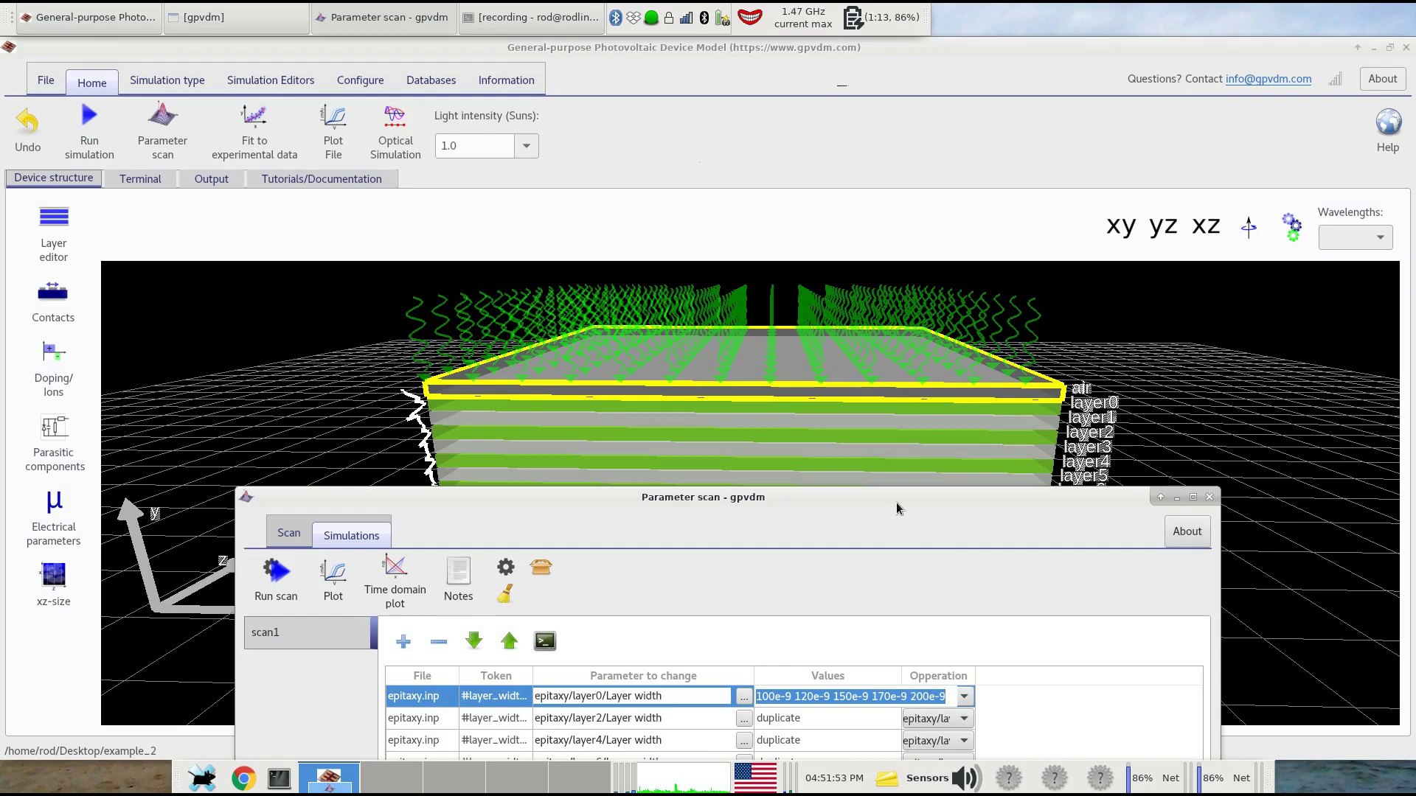
{"action": "left_click_drag", "start_coordinate": [896, 502], "coordinate": [896, 504]}
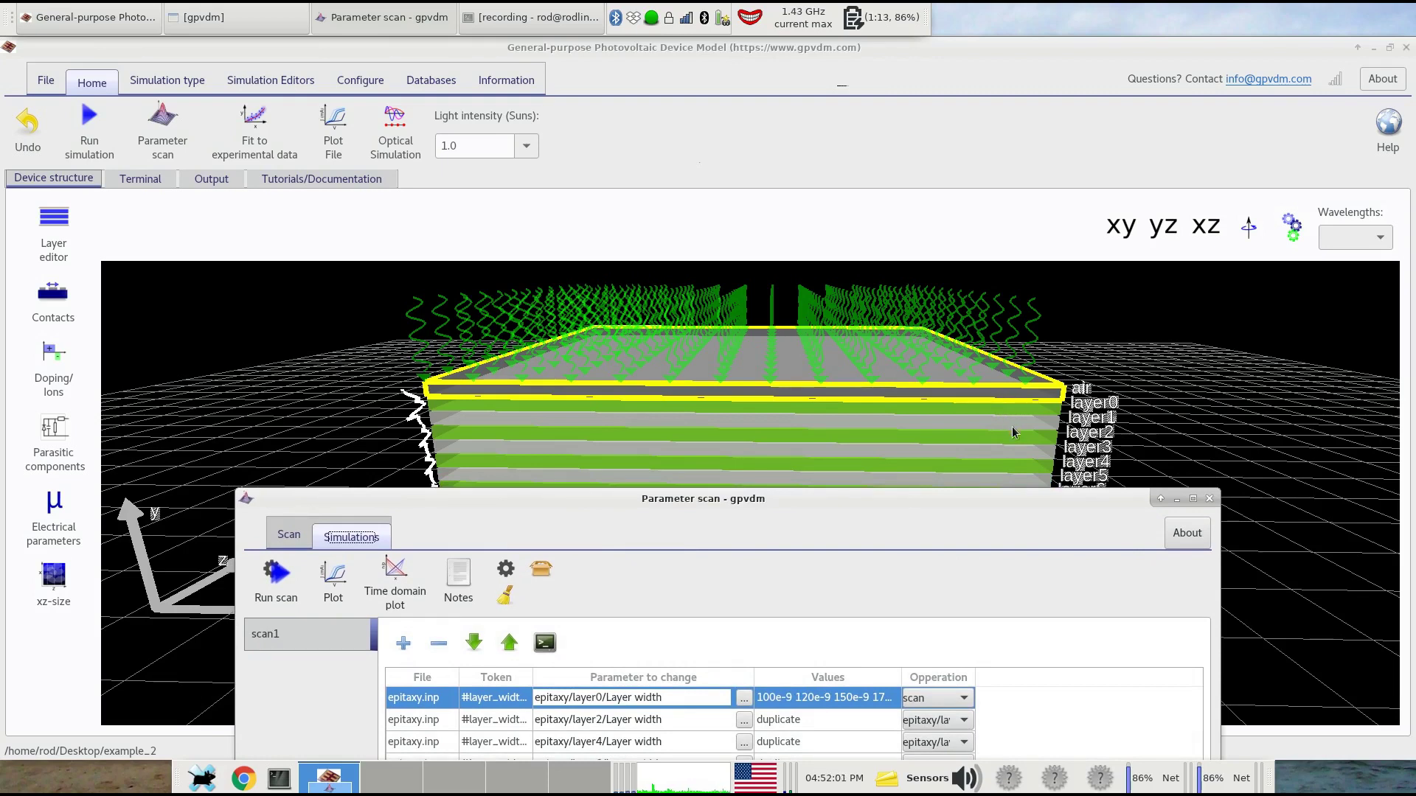
Widen the Parameter, Values and Opperation columns to check the layer2–layer8 links and all five widths
{"action": "left_click_drag", "start_coordinate": [1014, 506], "coordinate": [1025, 235]}
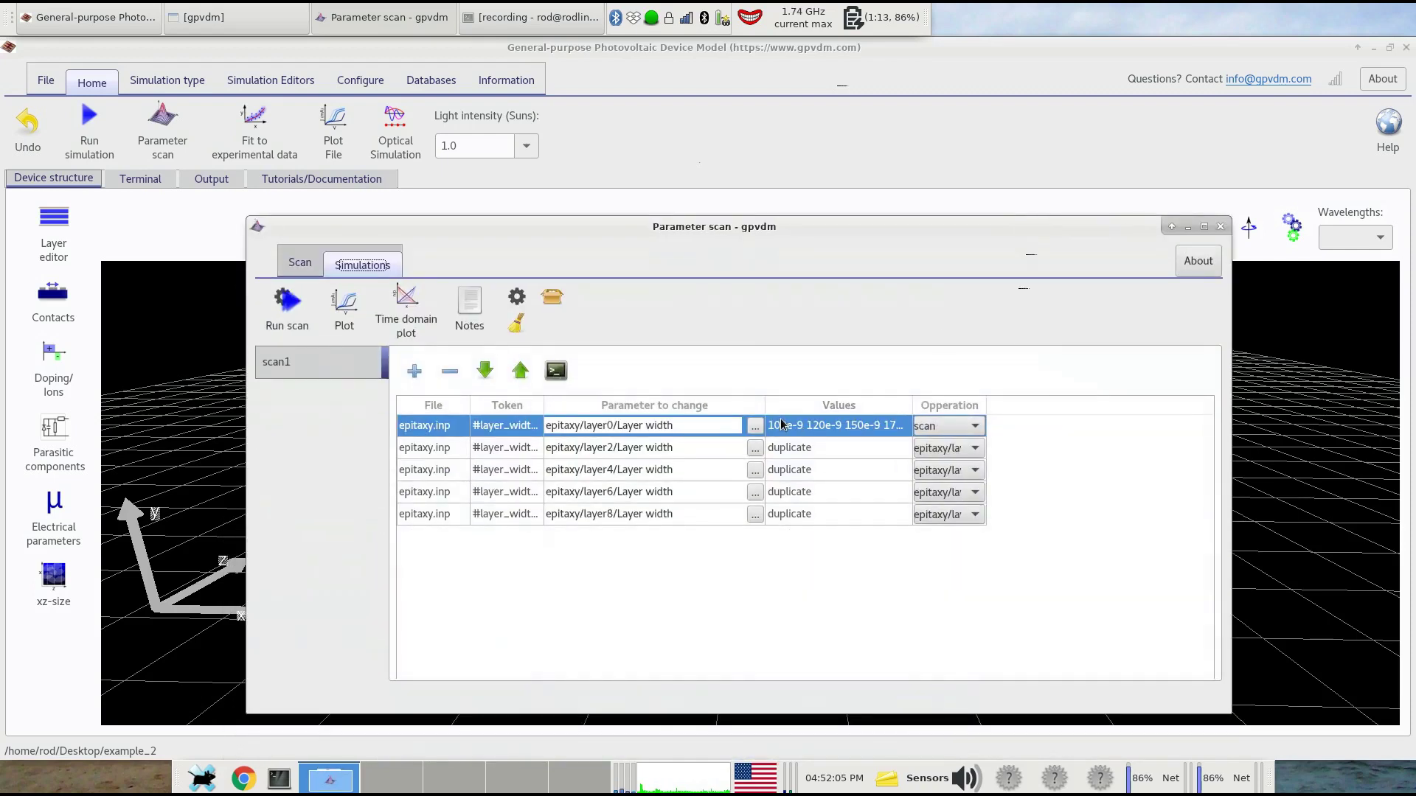
{"action": "left_click_drag", "start_coordinate": [765, 406], "coordinate": [802, 407]}
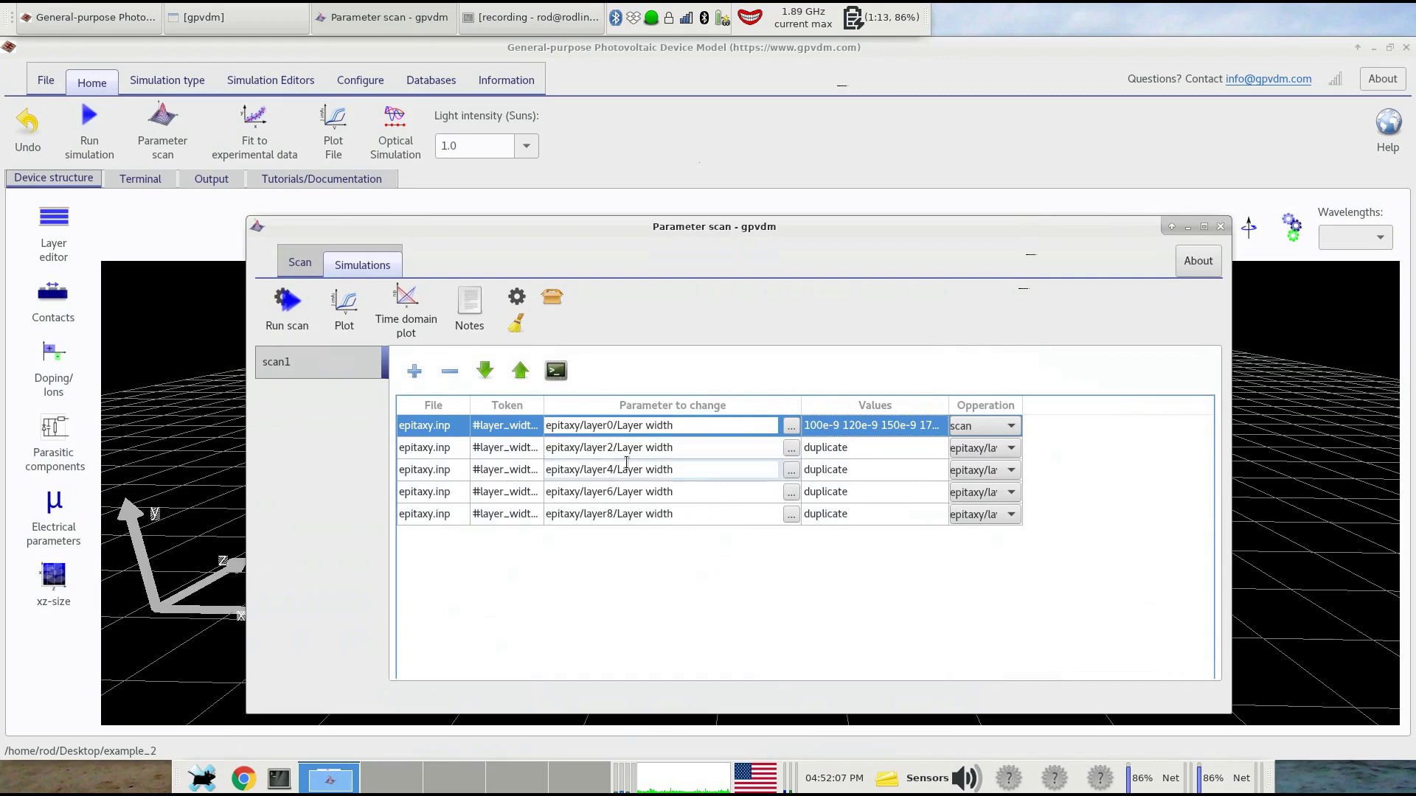
{"action": "double_click", "coordinate": [558, 447]}
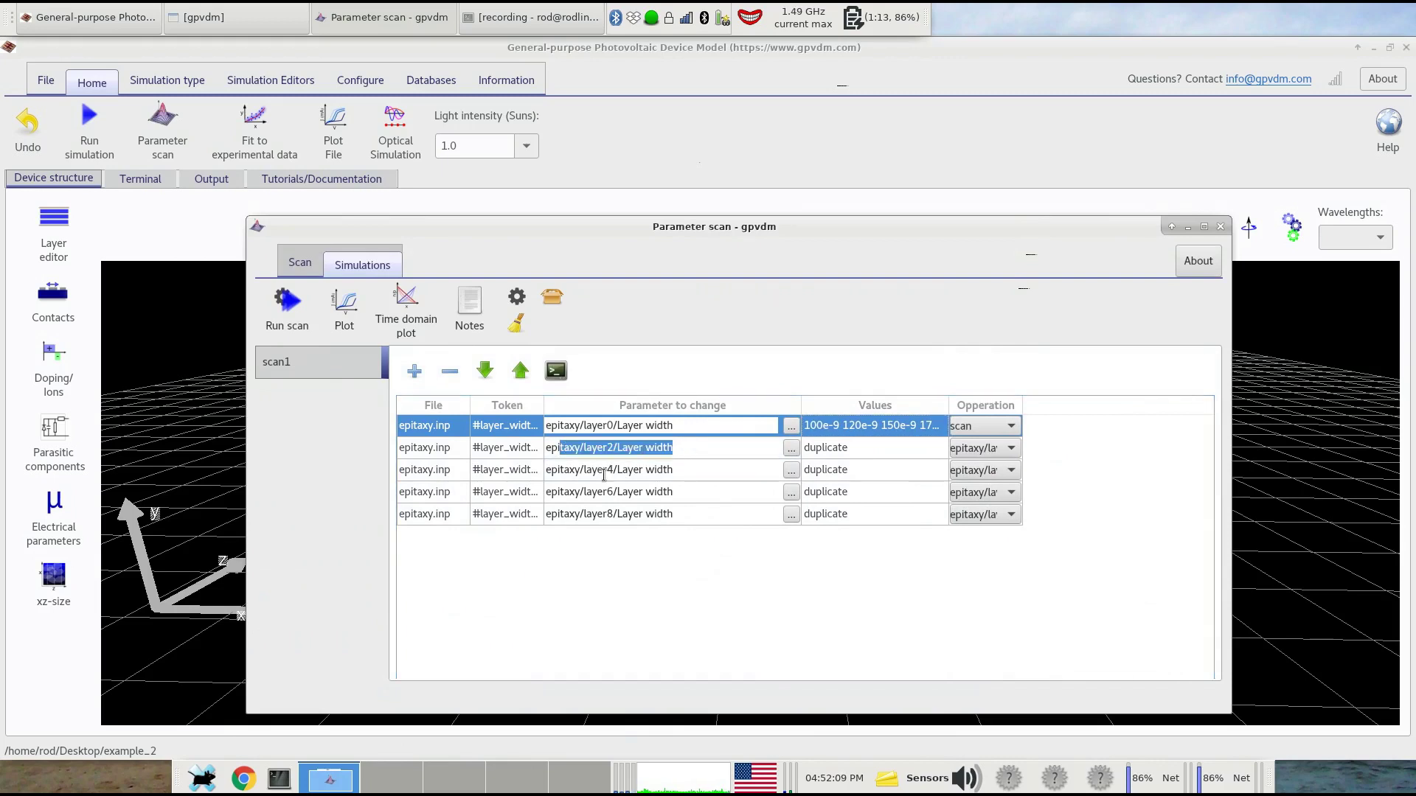
{"action": "left_click_drag", "start_coordinate": [604, 492], "coordinate": [657, 514]}
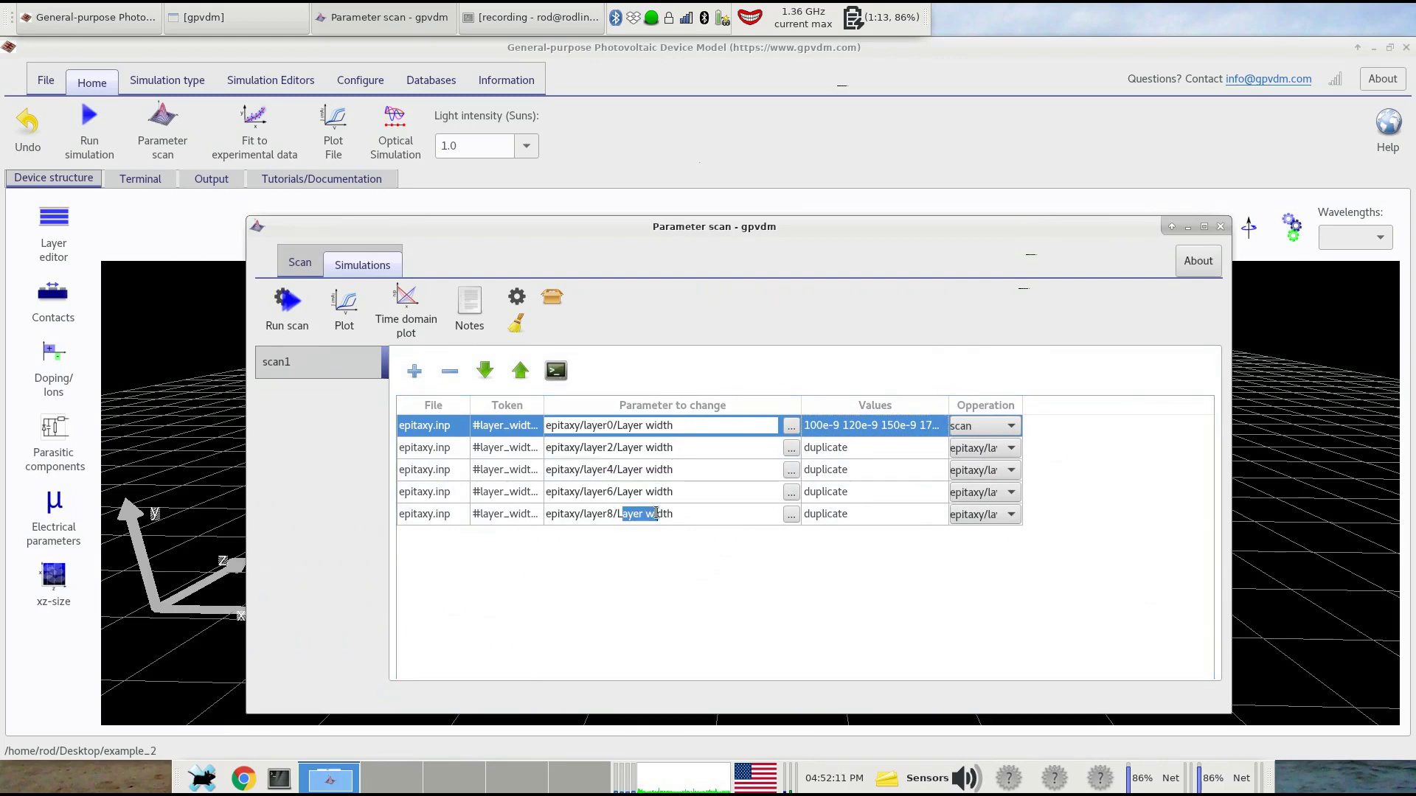
{"action": "left_click_drag", "start_coordinate": [1022, 406], "coordinate": [1135, 409]}
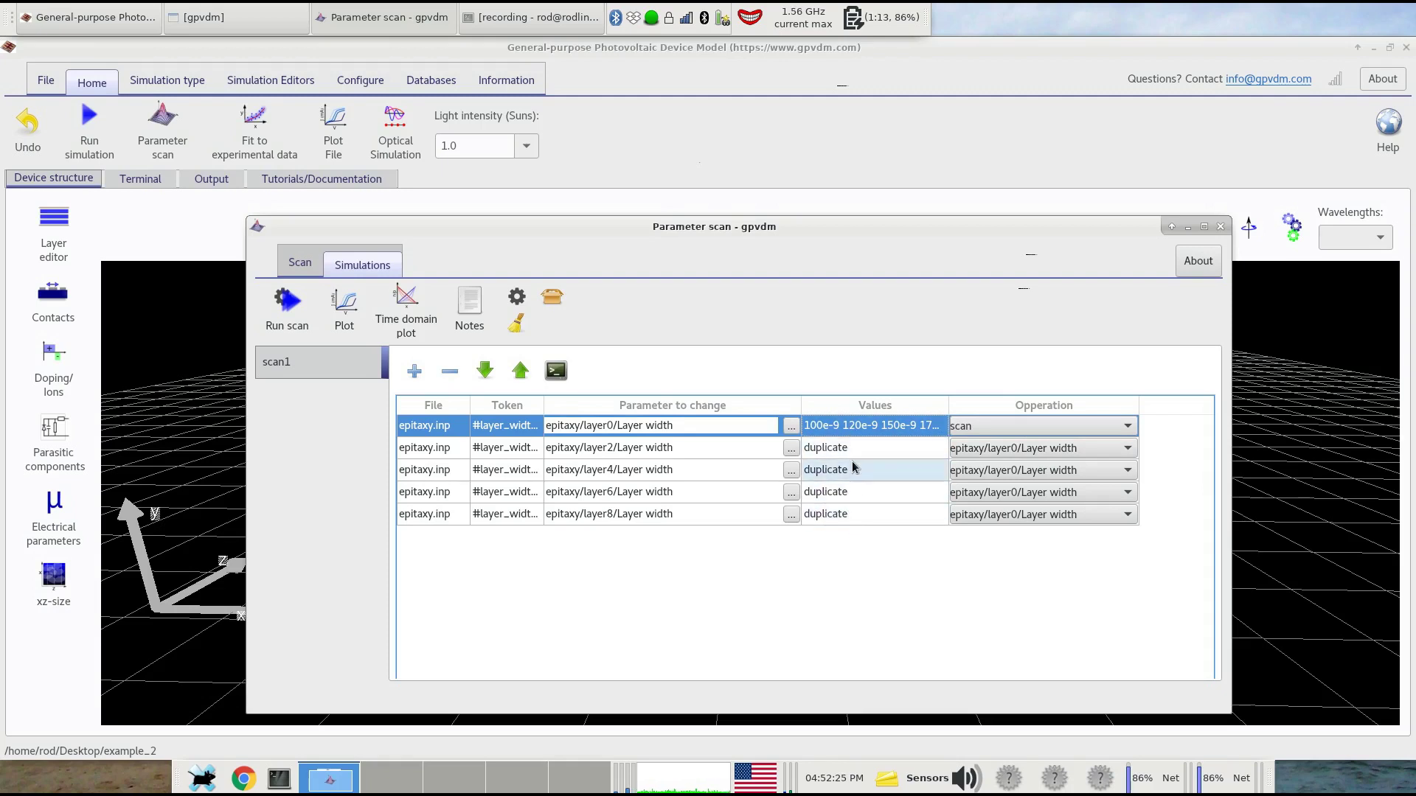
{"action": "left_click_drag", "start_coordinate": [948, 404], "coordinate": [1018, 405]}
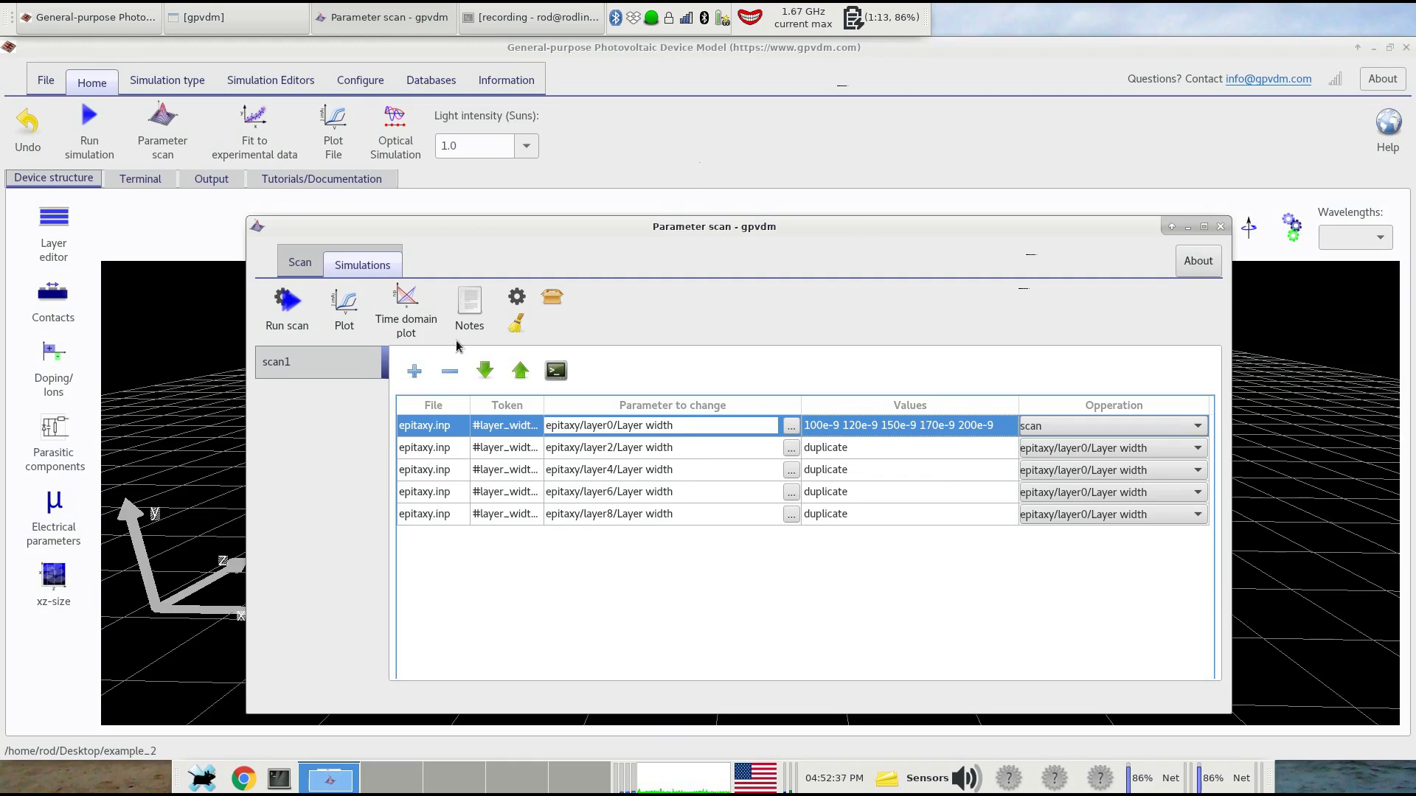
Run scan1 across the five layer widths from 100e-9 to 200e-9
{"action": "left_click", "coordinate": [288, 320]}
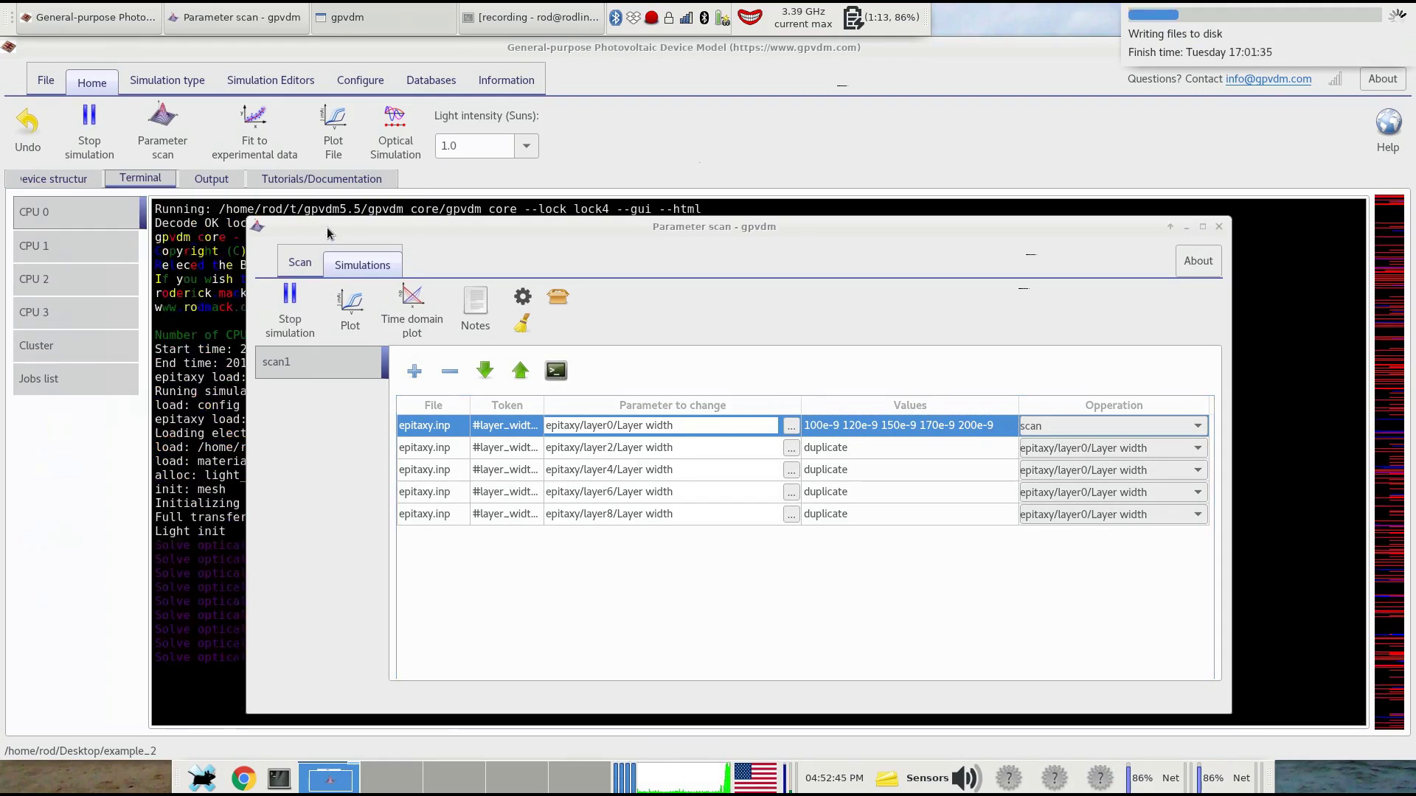
{"action": "left_click_drag", "start_coordinate": [341, 216], "coordinate": [294, 139]}
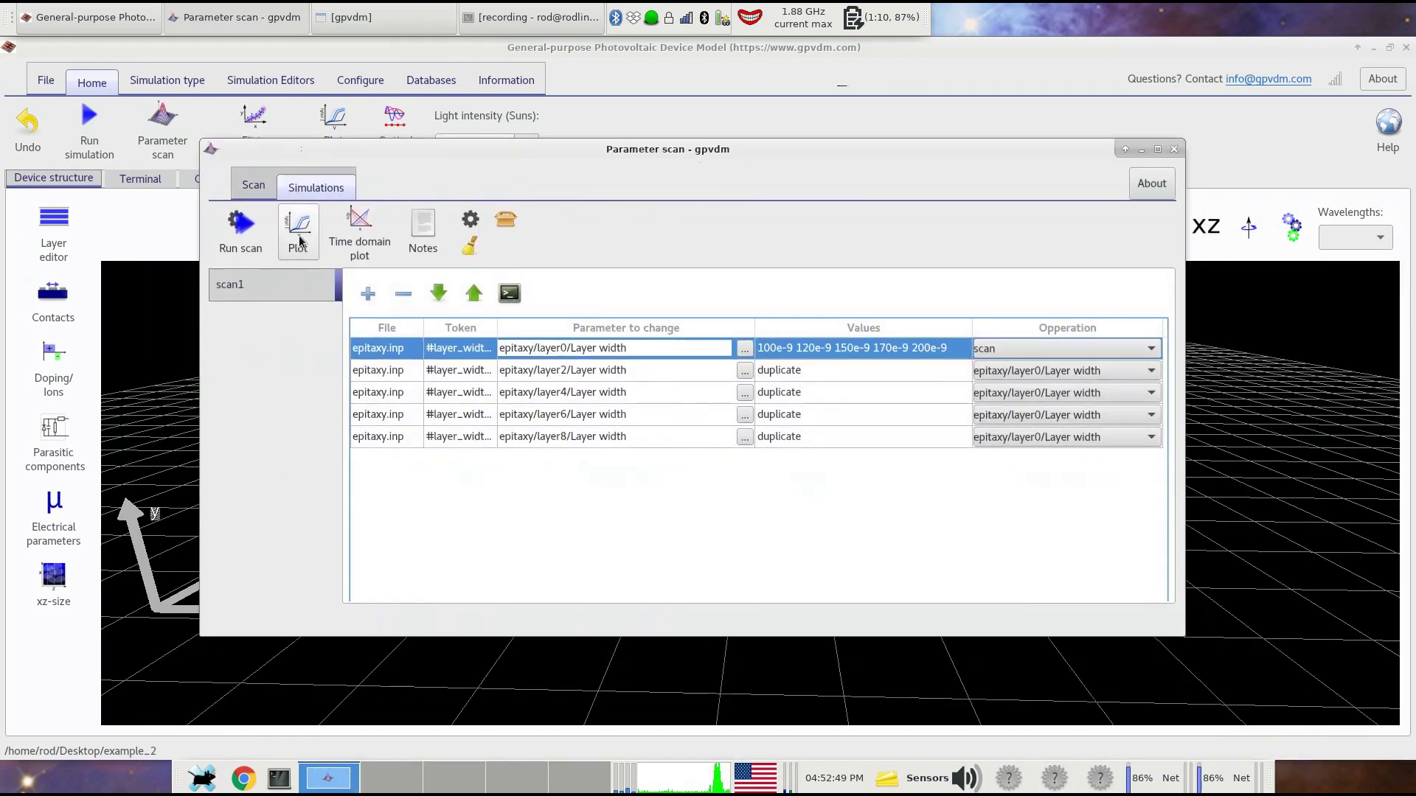
Plot reflect.dat from the 150e-9 scan folder to overlay reflection spectra for all widths
{"action": "left_click", "coordinate": [313, 249]}
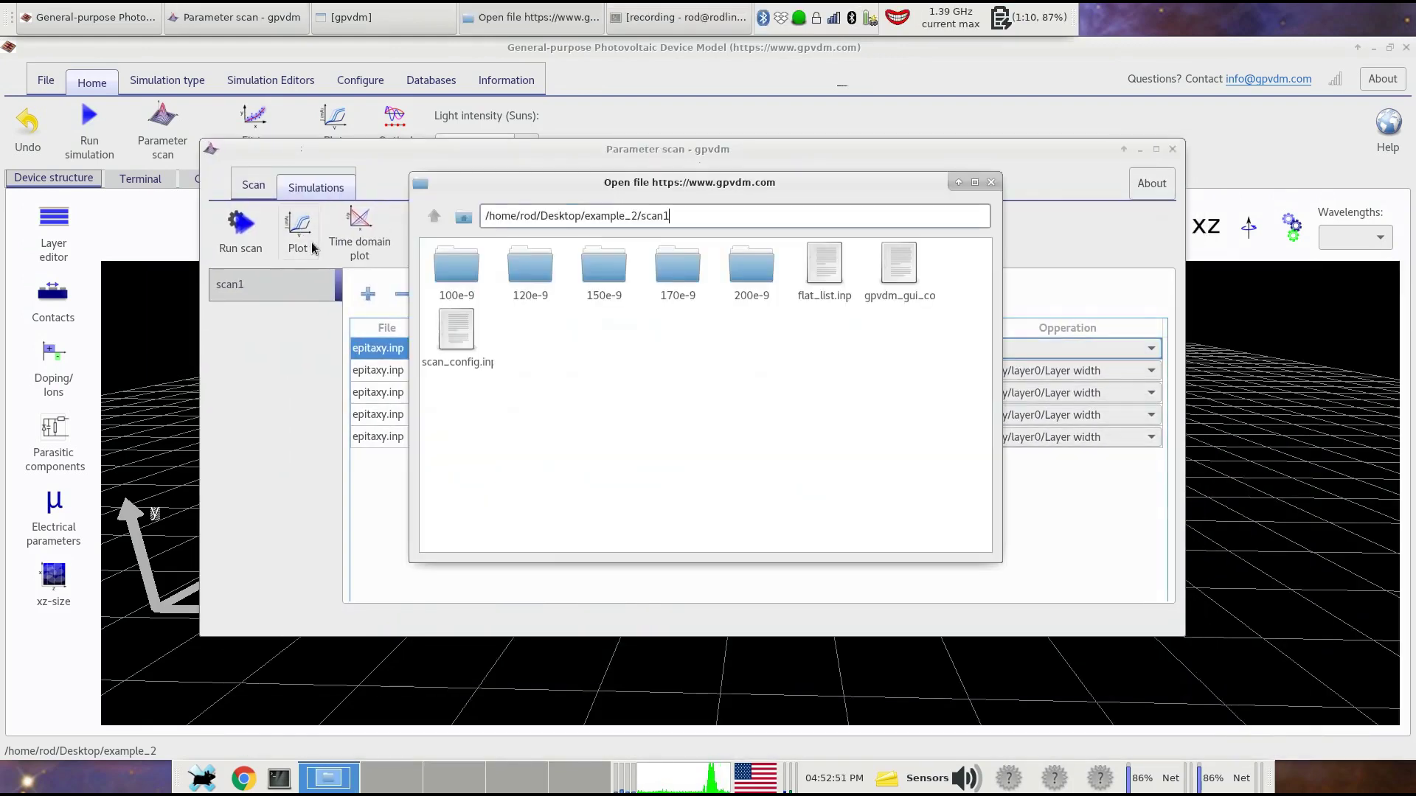
{"action": "double_click", "coordinate": [608, 268]}
{"action": "scroll", "coordinate": [892, 295], "scroll_direction": "down", "scroll_amount": 1}
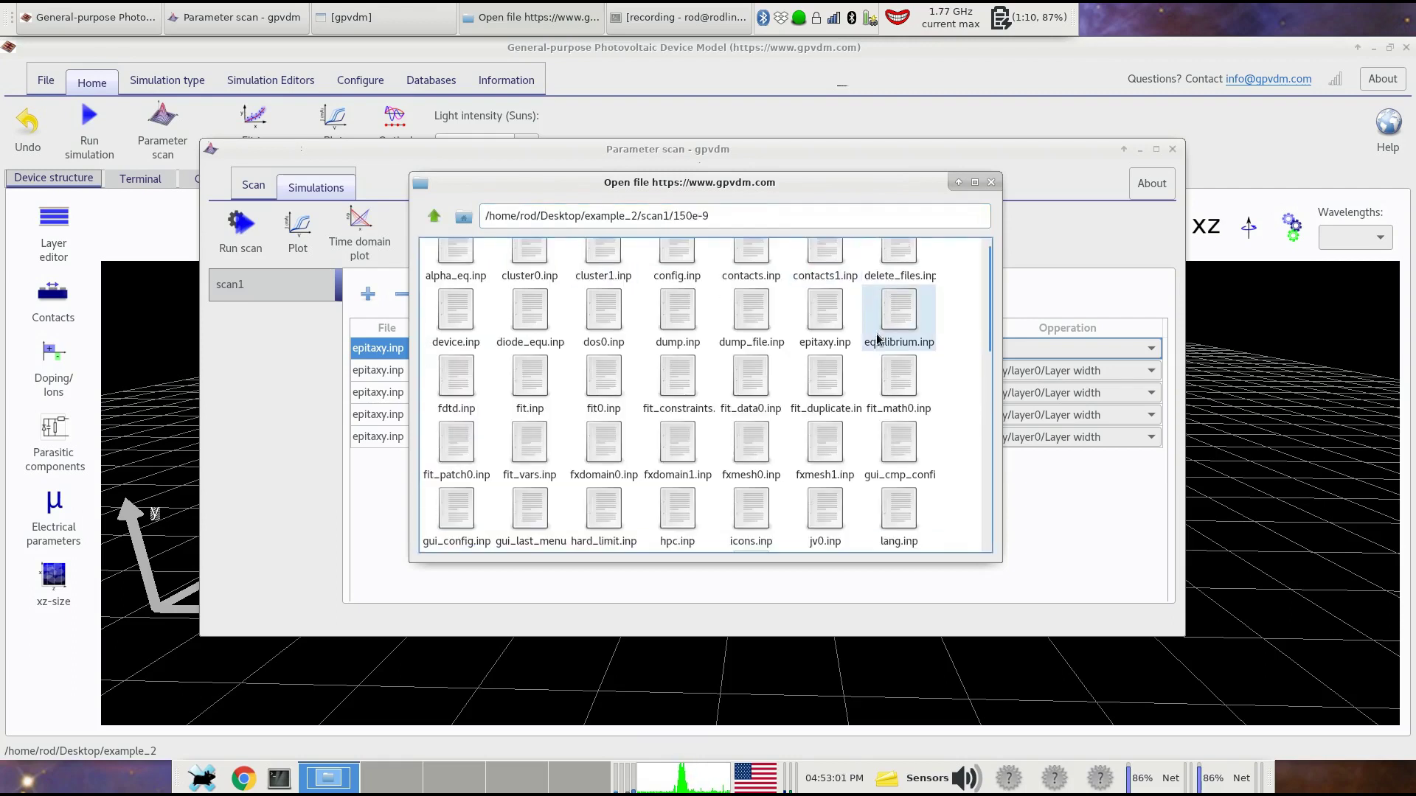
{"action": "scroll", "coordinate": [958, 451], "scroll_direction": "down", "scroll_amount": 10}
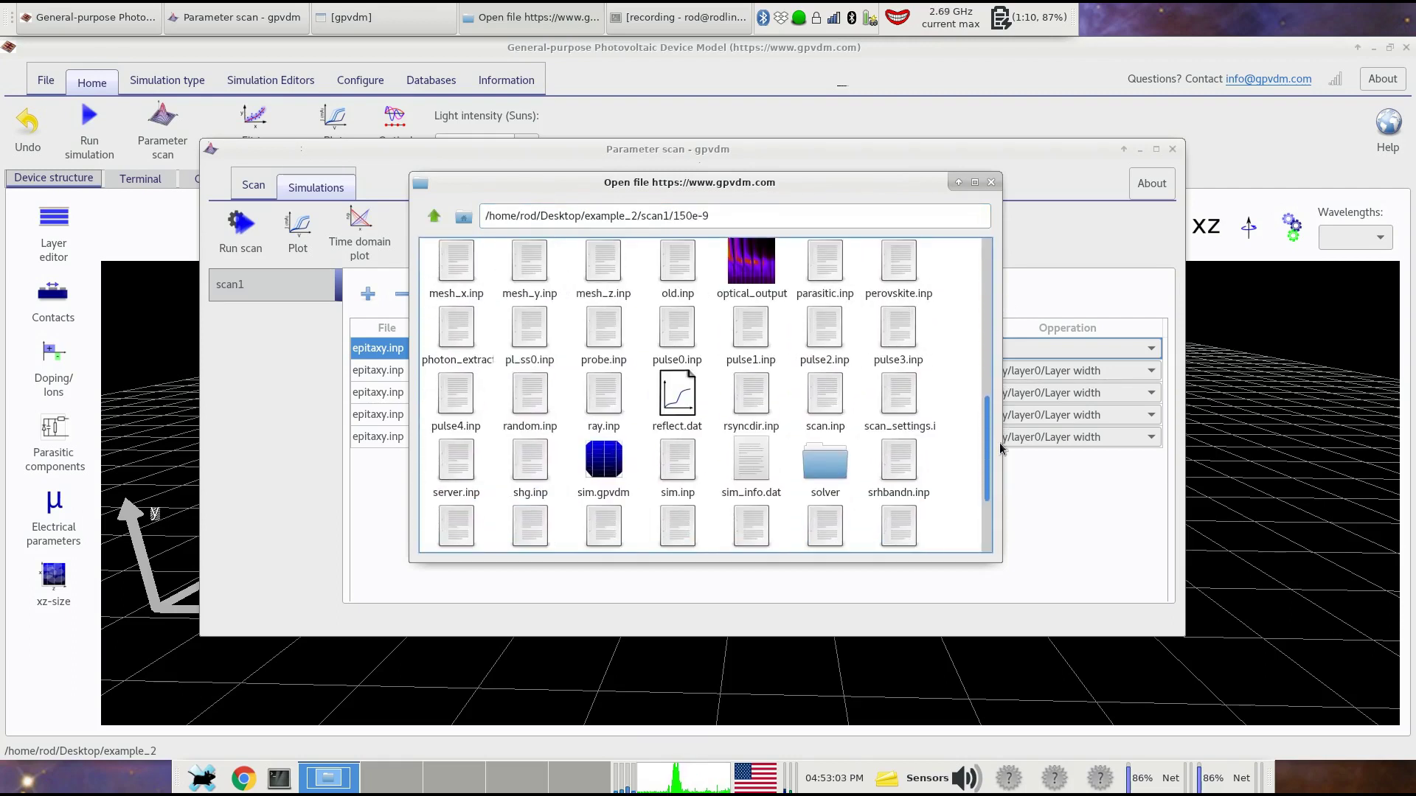
{"action": "double_click", "coordinate": [679, 391]}
{"action": "left_click_drag", "start_coordinate": [867, 319], "coordinate": [815, 221]}
{"action": "left_click_drag", "start_coordinate": [1021, 153], "coordinate": [821, 645]}
{"action": "left_click_drag", "start_coordinate": [886, 226], "coordinate": [1149, 185]}
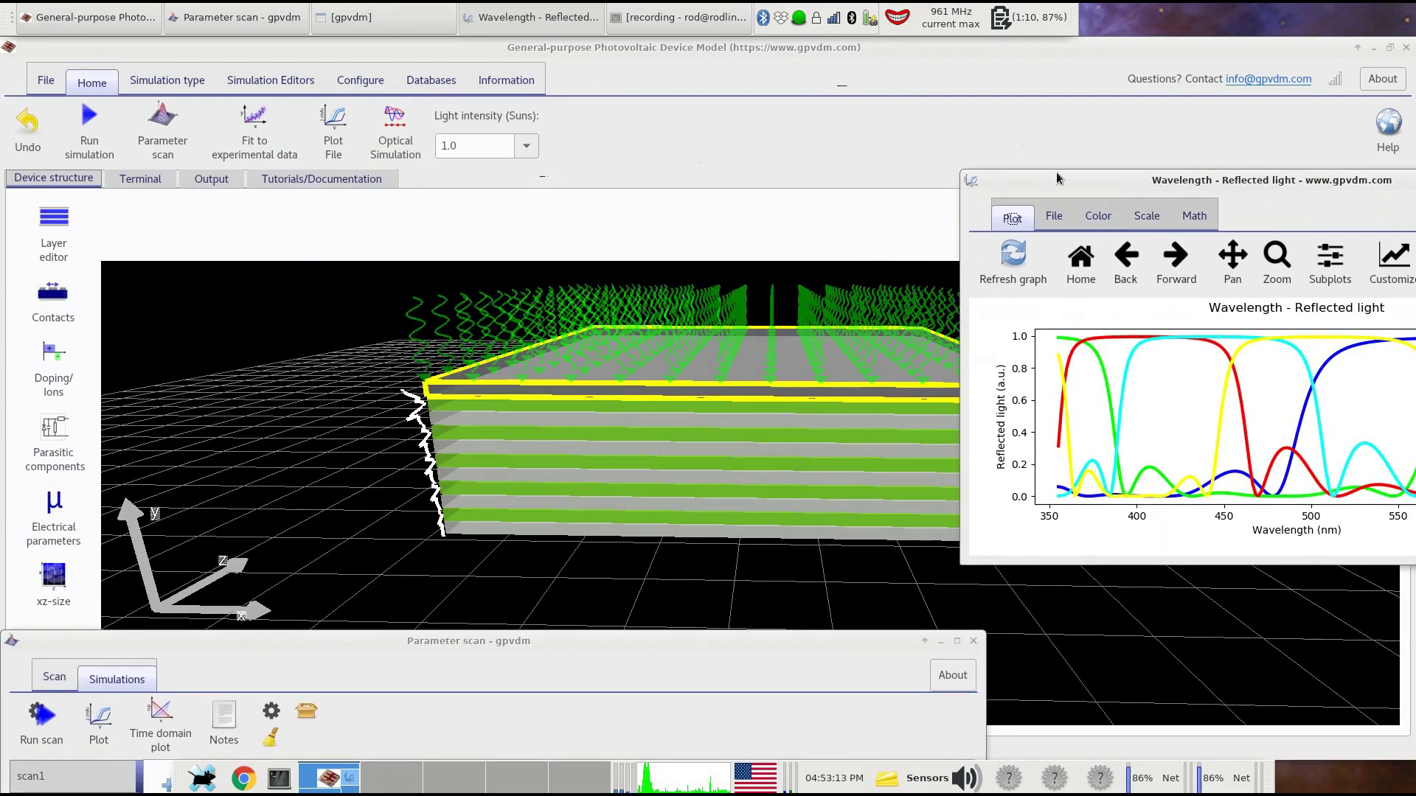
Check the reflection plot's legend, then close the plot and the Parameter scan window
{"action": "double_click", "coordinate": [1069, 188]}
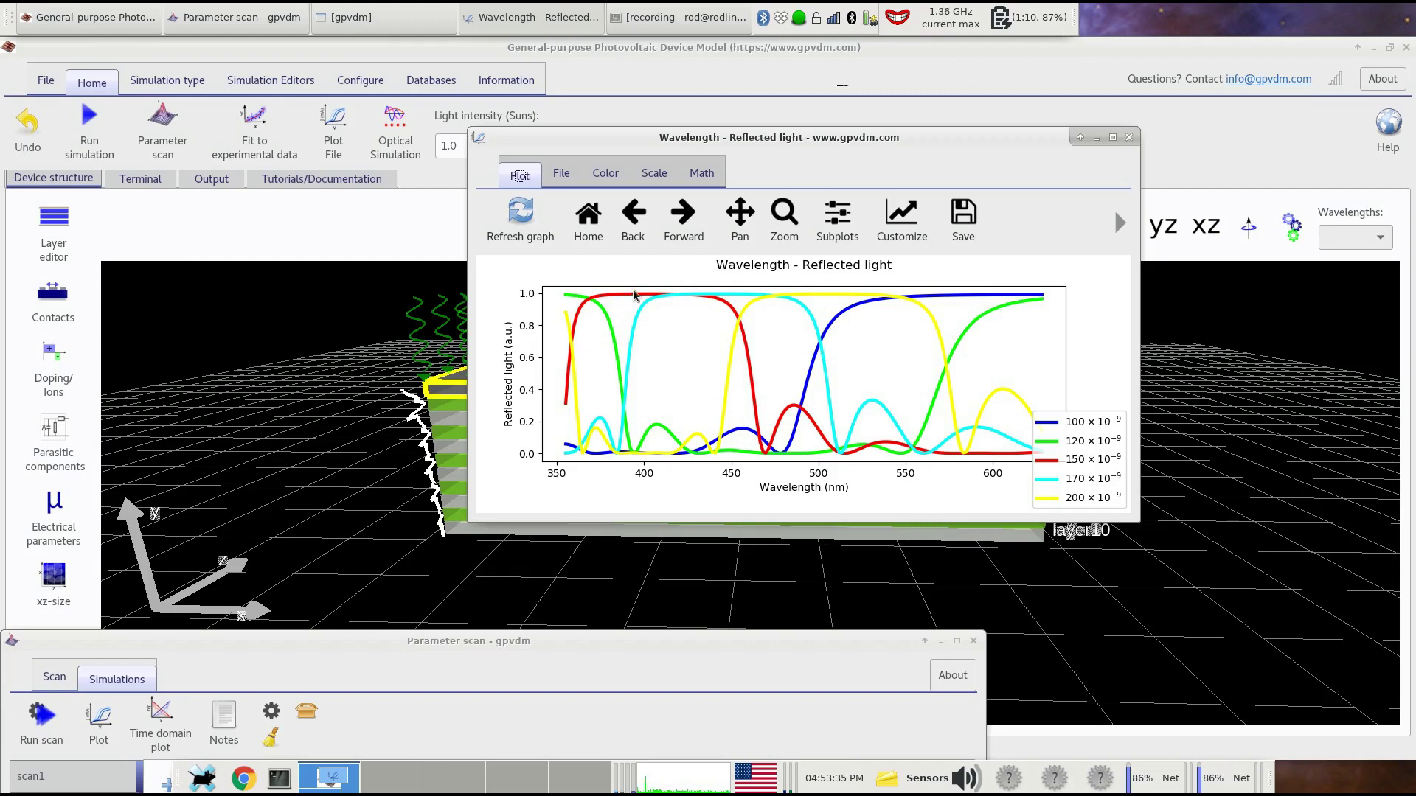
{"action": "left_click_drag", "start_coordinate": [711, 139], "coordinate": [852, 560]}
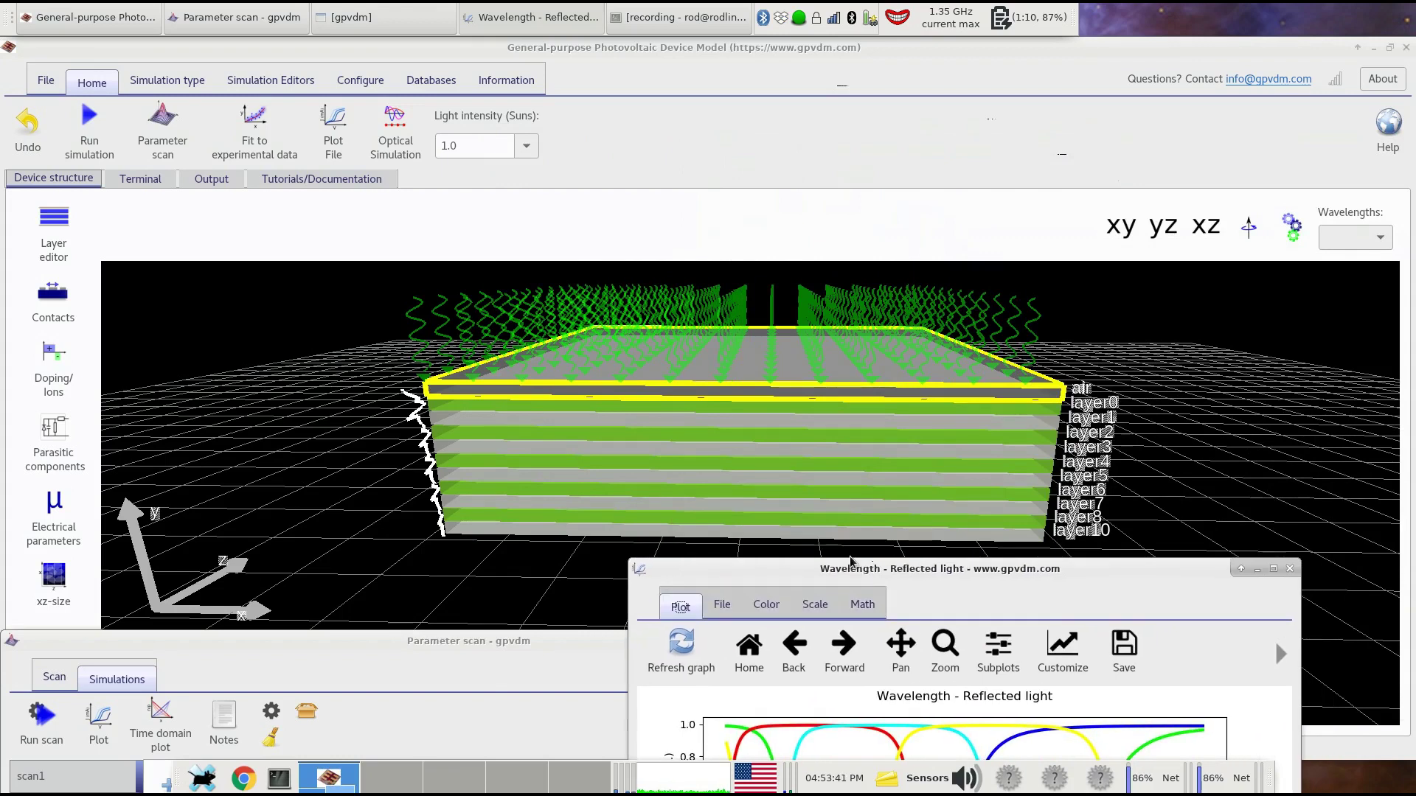
{"action": "left_click_drag", "start_coordinate": [922, 570], "coordinate": [910, 267]}
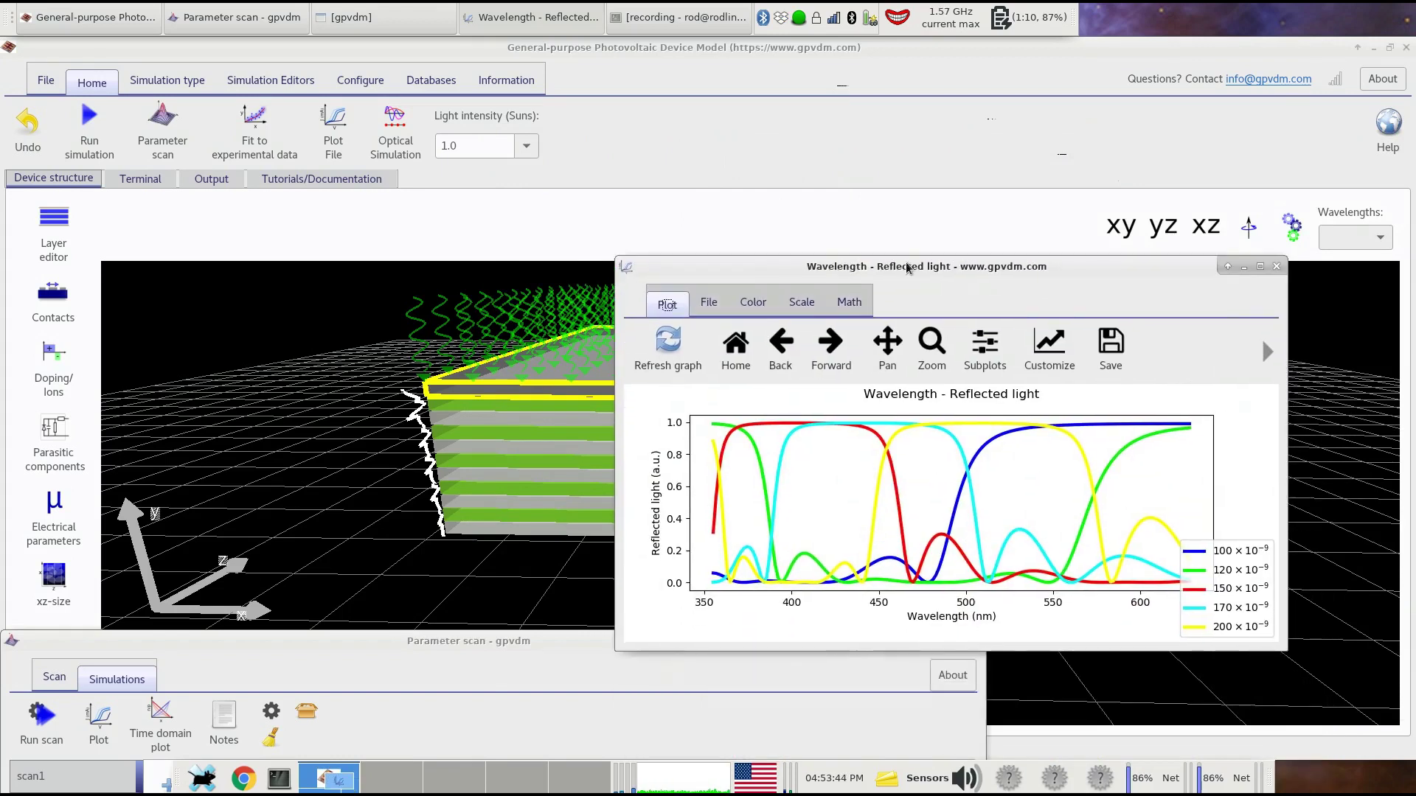
{"action": "left_click", "coordinate": [1275, 267]}
{"action": "left_click_drag", "start_coordinate": [830, 648], "coordinate": [1043, 258]}
{"action": "left_click", "coordinate": [1188, 251]}
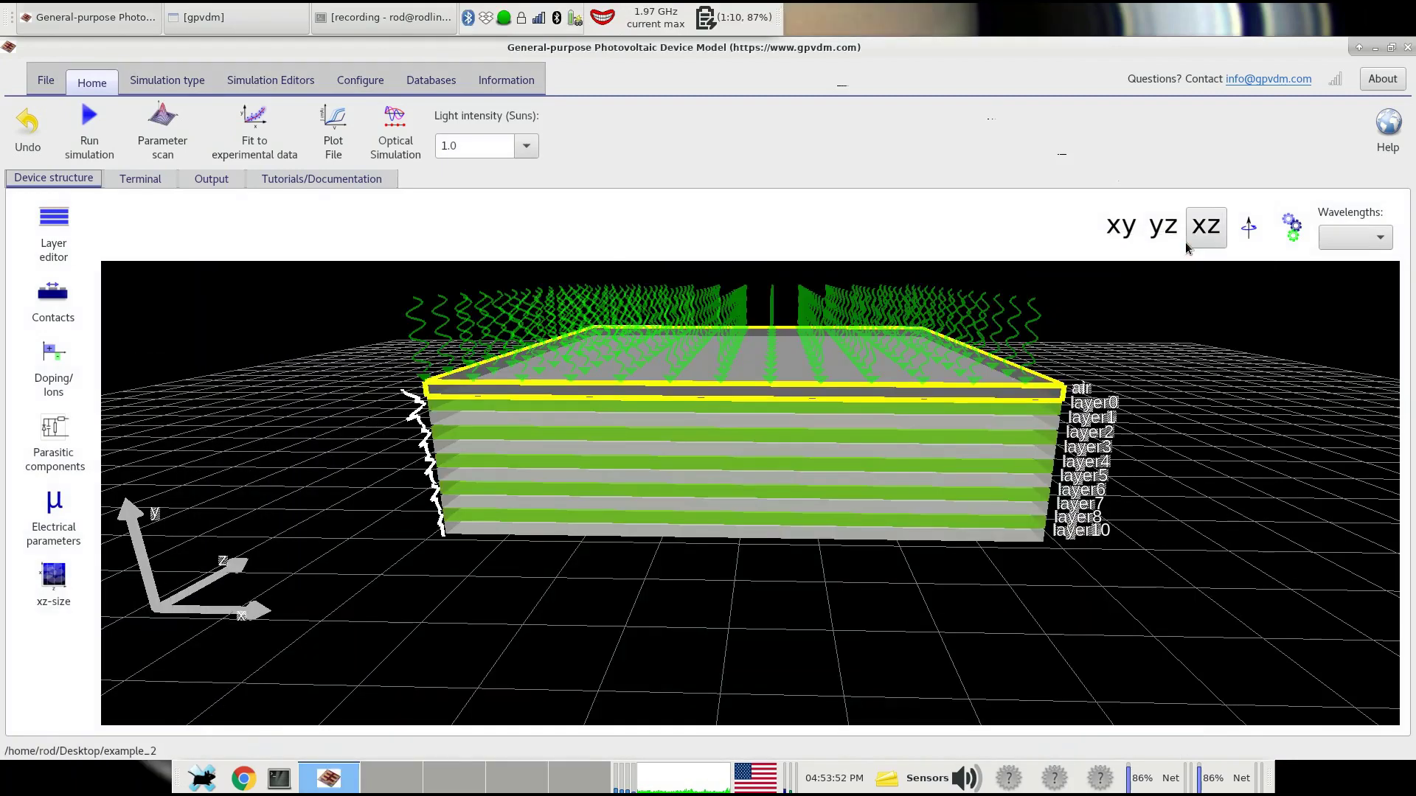
Open the Optical Simulation editor and browse its photon distribution, absorbed and photon density maps
{"action": "left_click", "coordinate": [402, 140]}
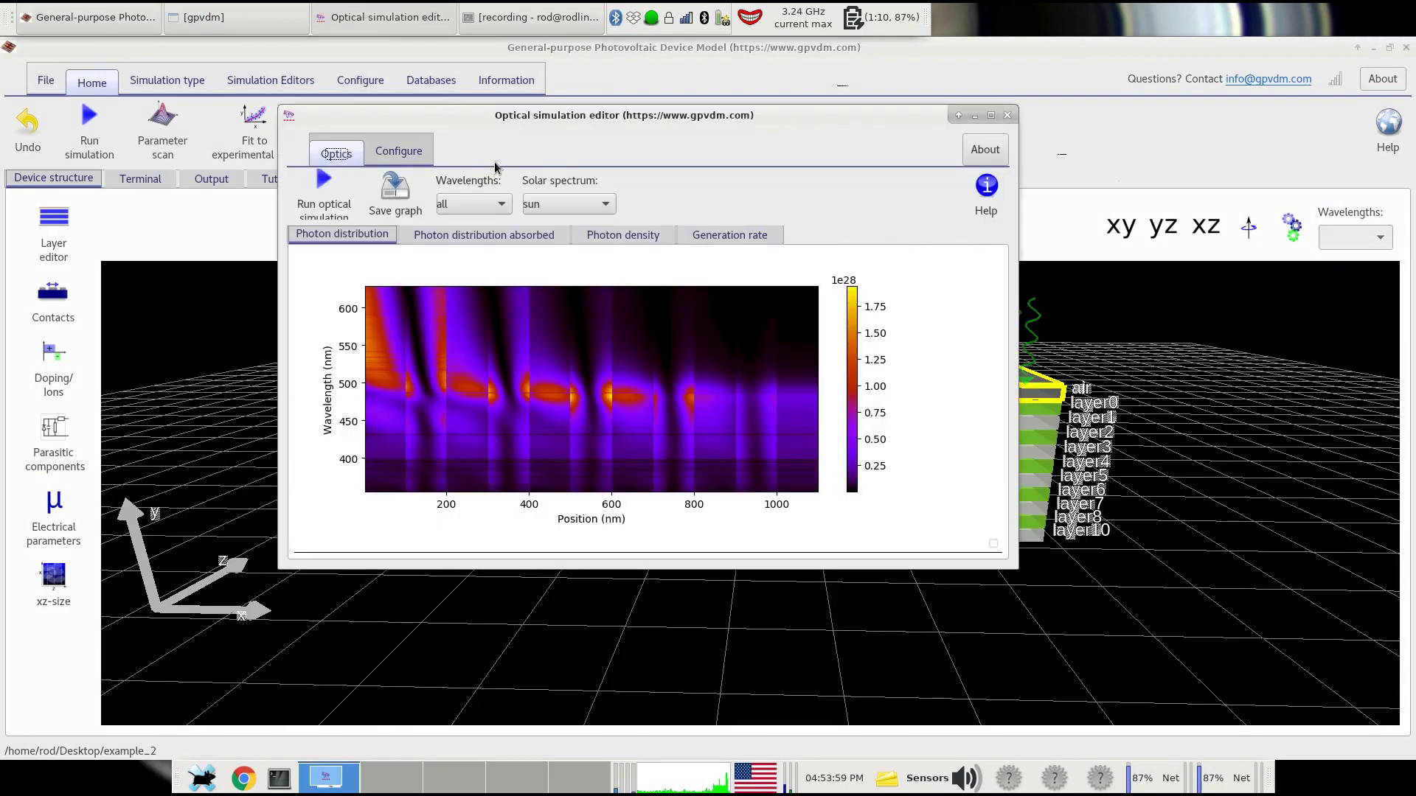
{"action": "left_click_drag", "start_coordinate": [518, 113], "coordinate": [1309, 90]}
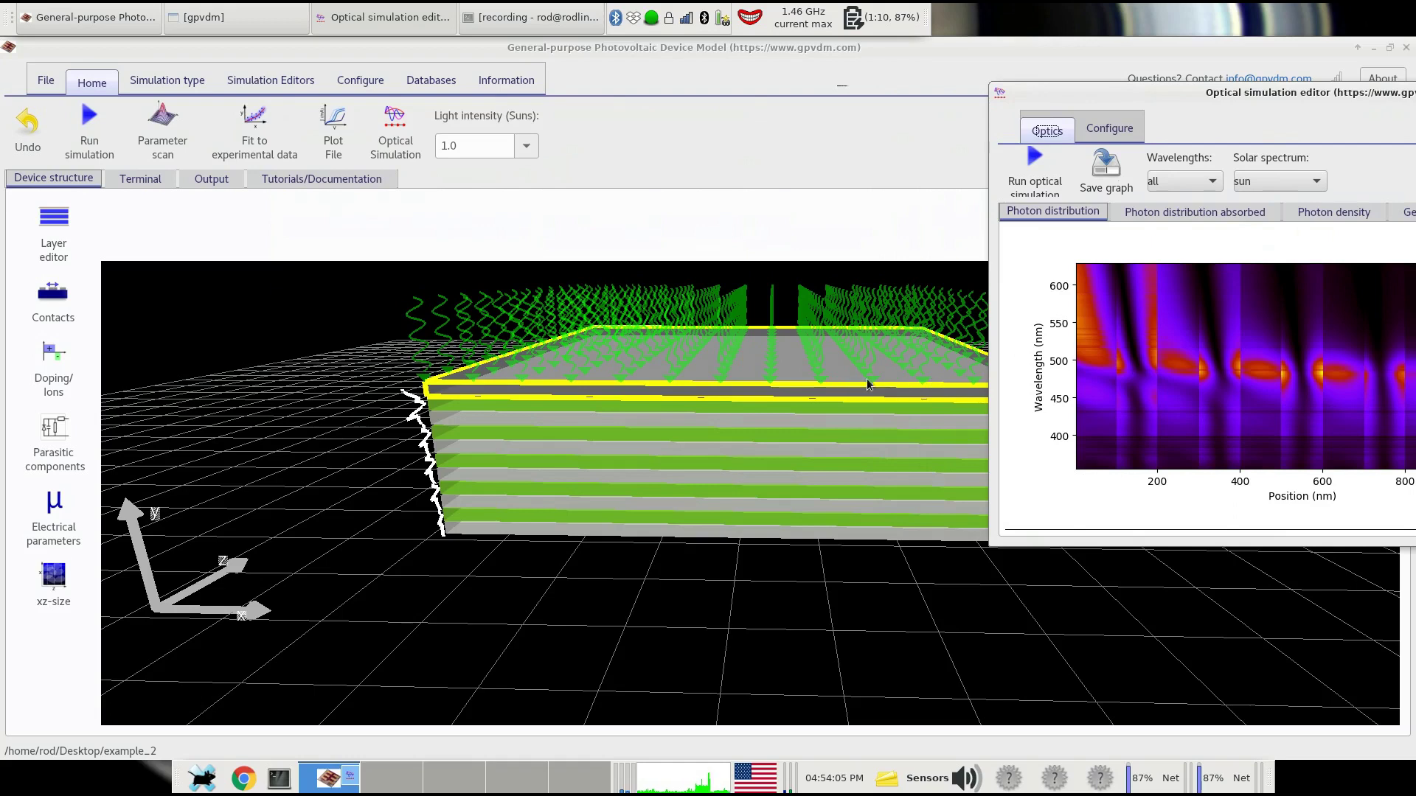
{"action": "left_click_drag", "start_coordinate": [1161, 105], "coordinate": [759, 126]}
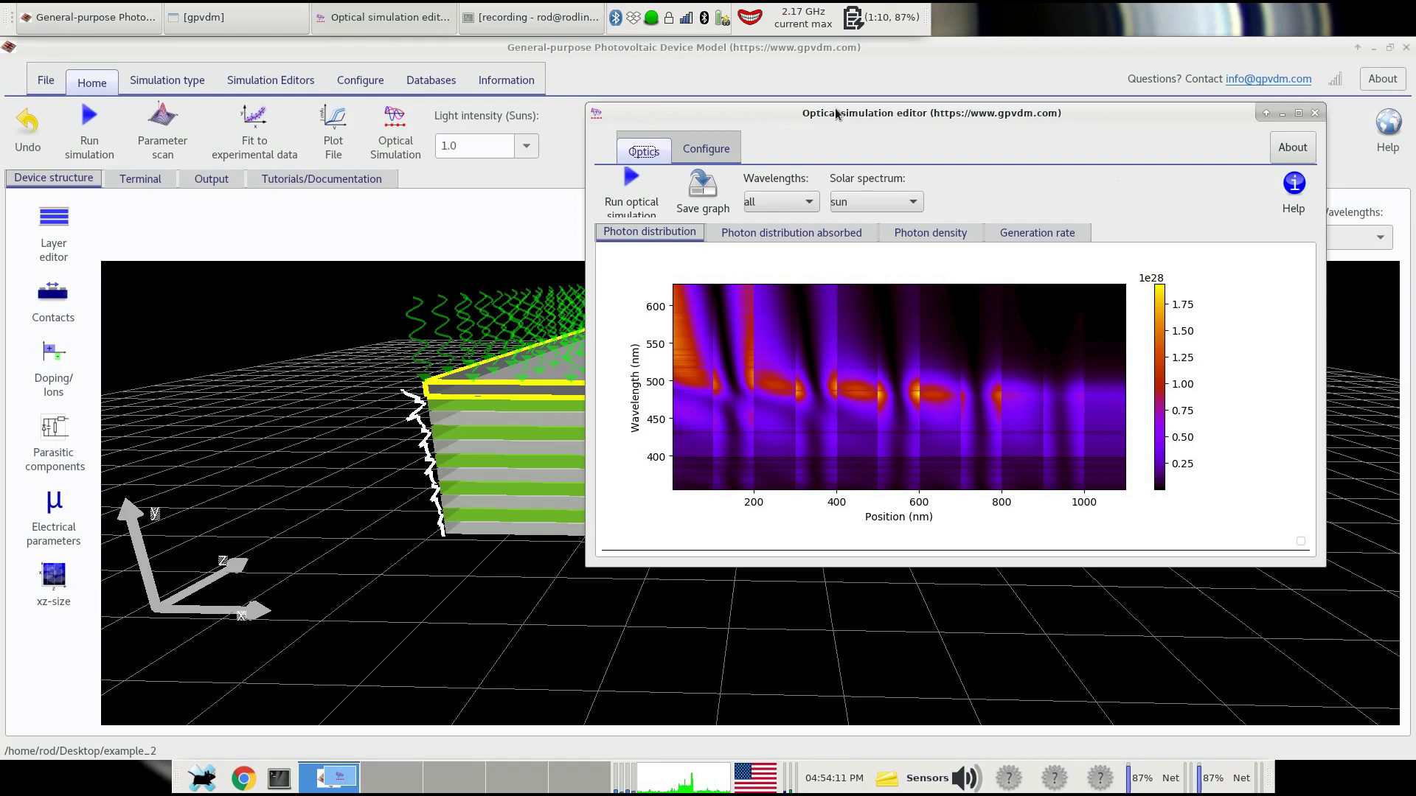
{"action": "left_click_drag", "start_coordinate": [835, 105], "coordinate": [789, 104]}
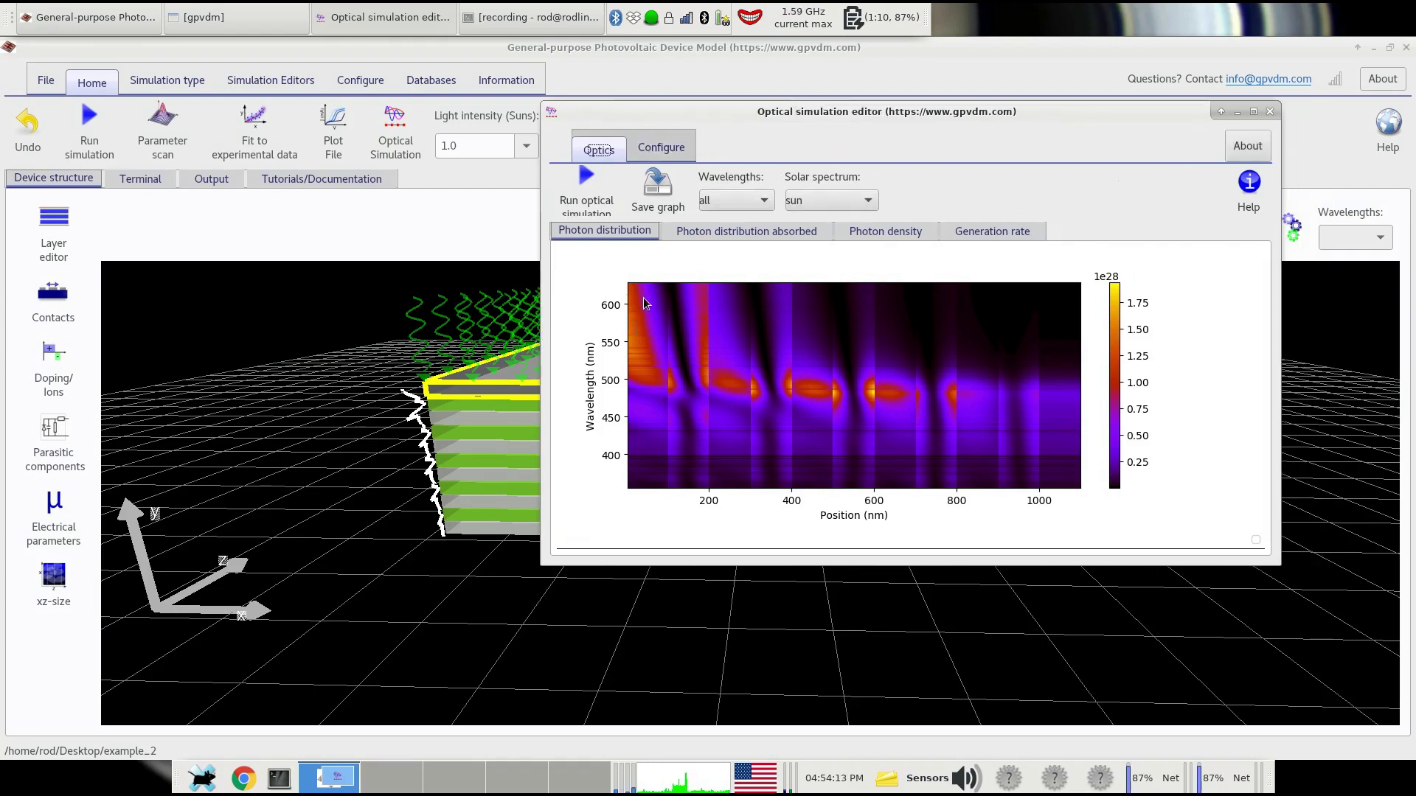
{"action": "left_click", "coordinate": [780, 231]}
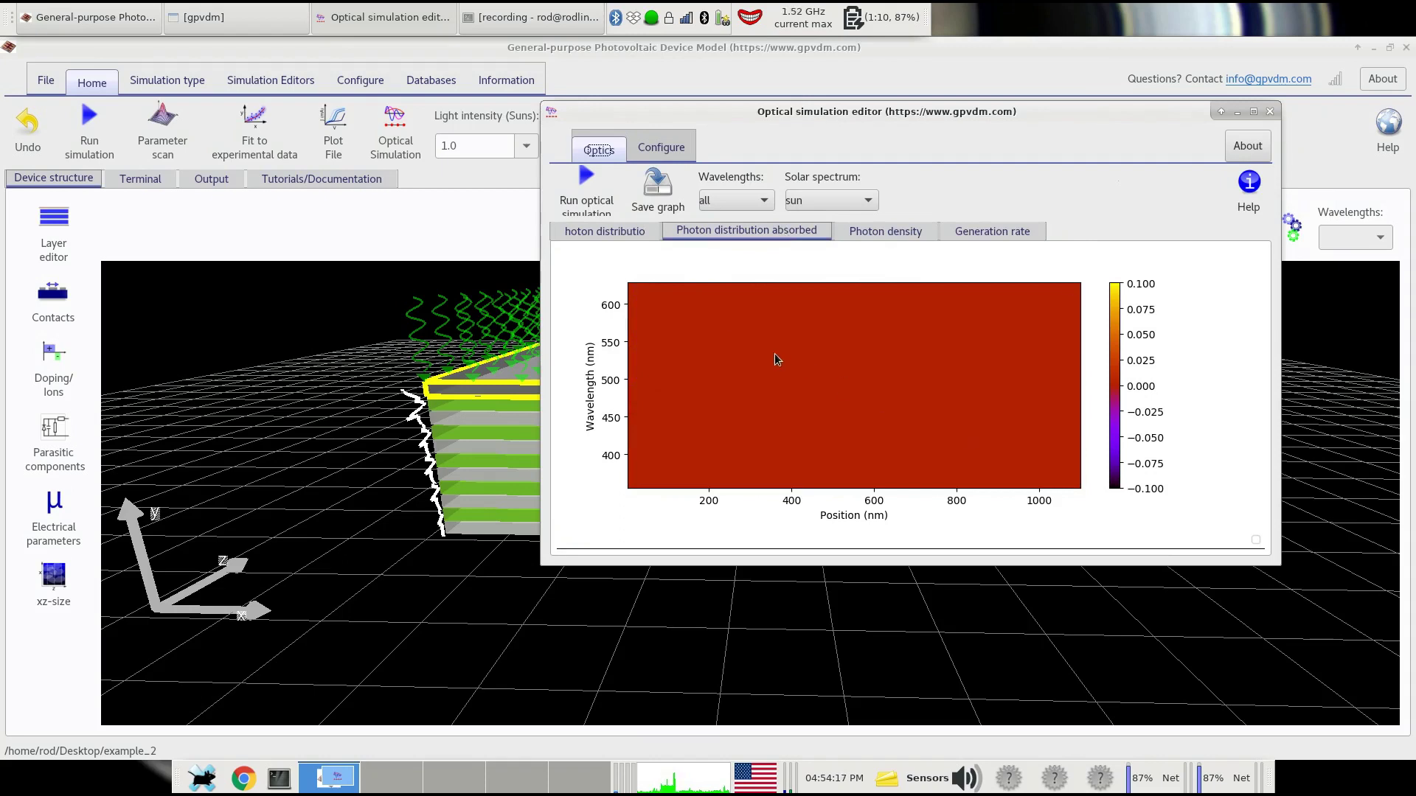
{"action": "left_click", "coordinate": [913, 234]}
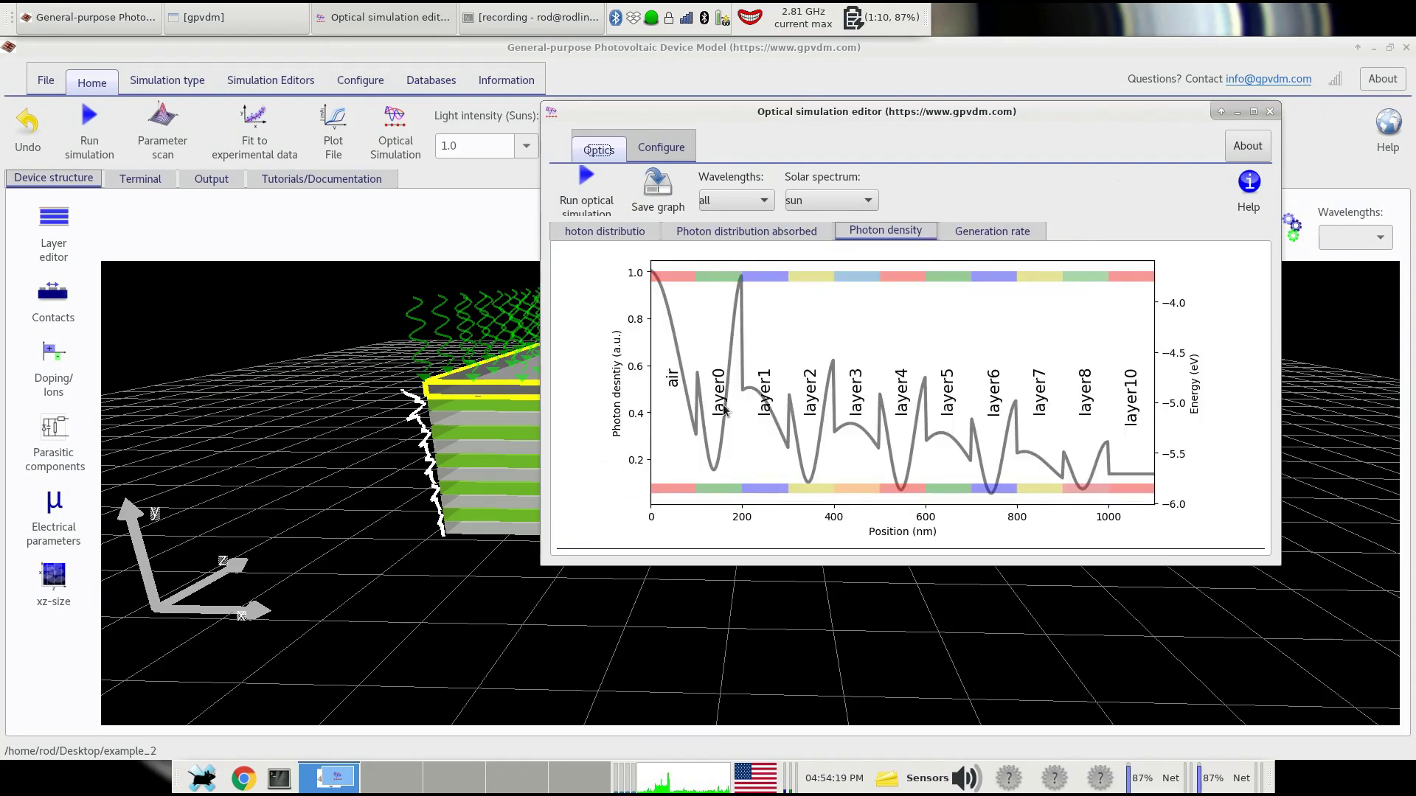
{"action": "left_click", "coordinate": [656, 151]}
Set the optical model's Illuminate from option to Bottom and orbit the 3-D view
{"action": "left_click", "coordinate": [643, 229]}
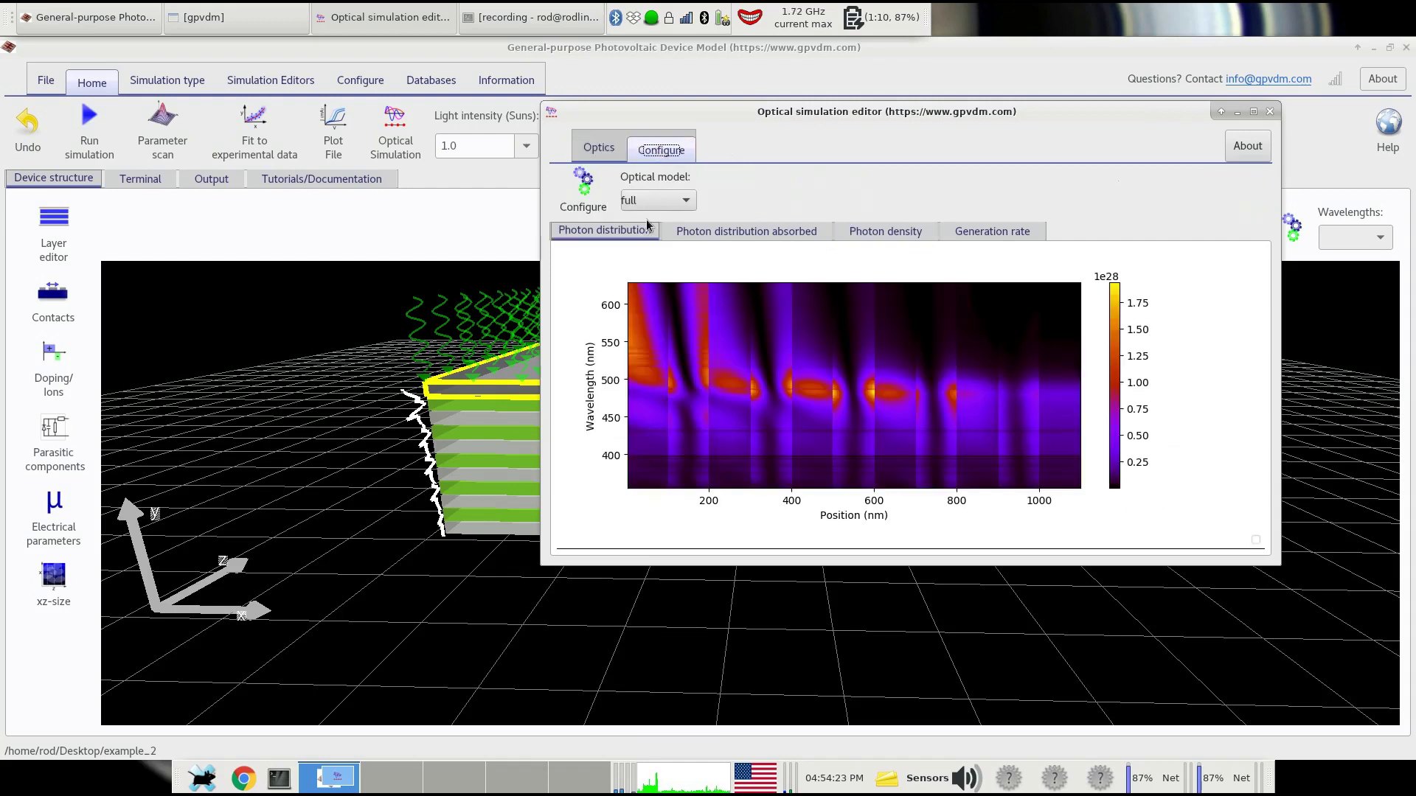
{"action": "left_click", "coordinate": [603, 183]}
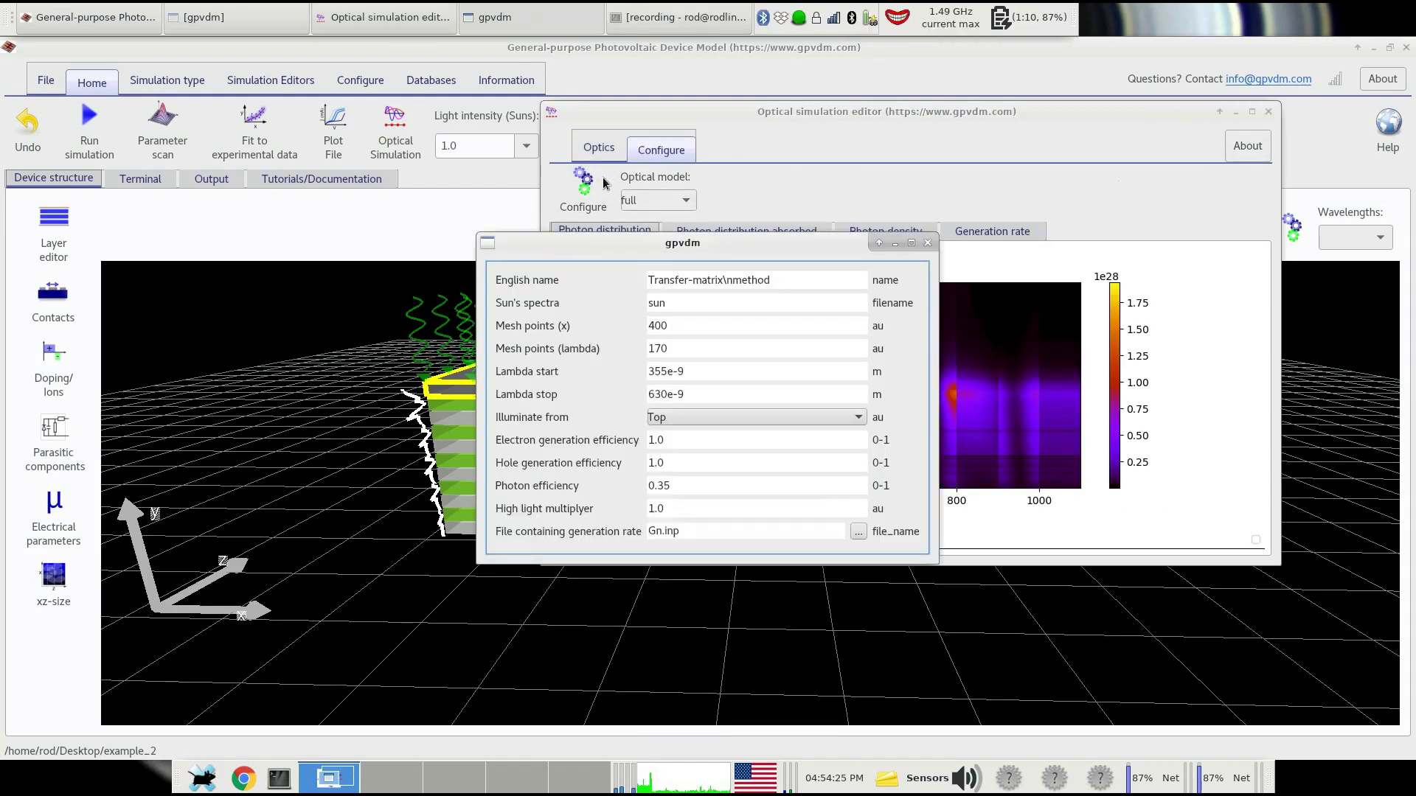
{"action": "left_click_drag", "start_coordinate": [637, 111], "coordinate": [1069, 147]}
{"action": "left_click_drag", "start_coordinate": [726, 243], "coordinate": [1203, 66]}
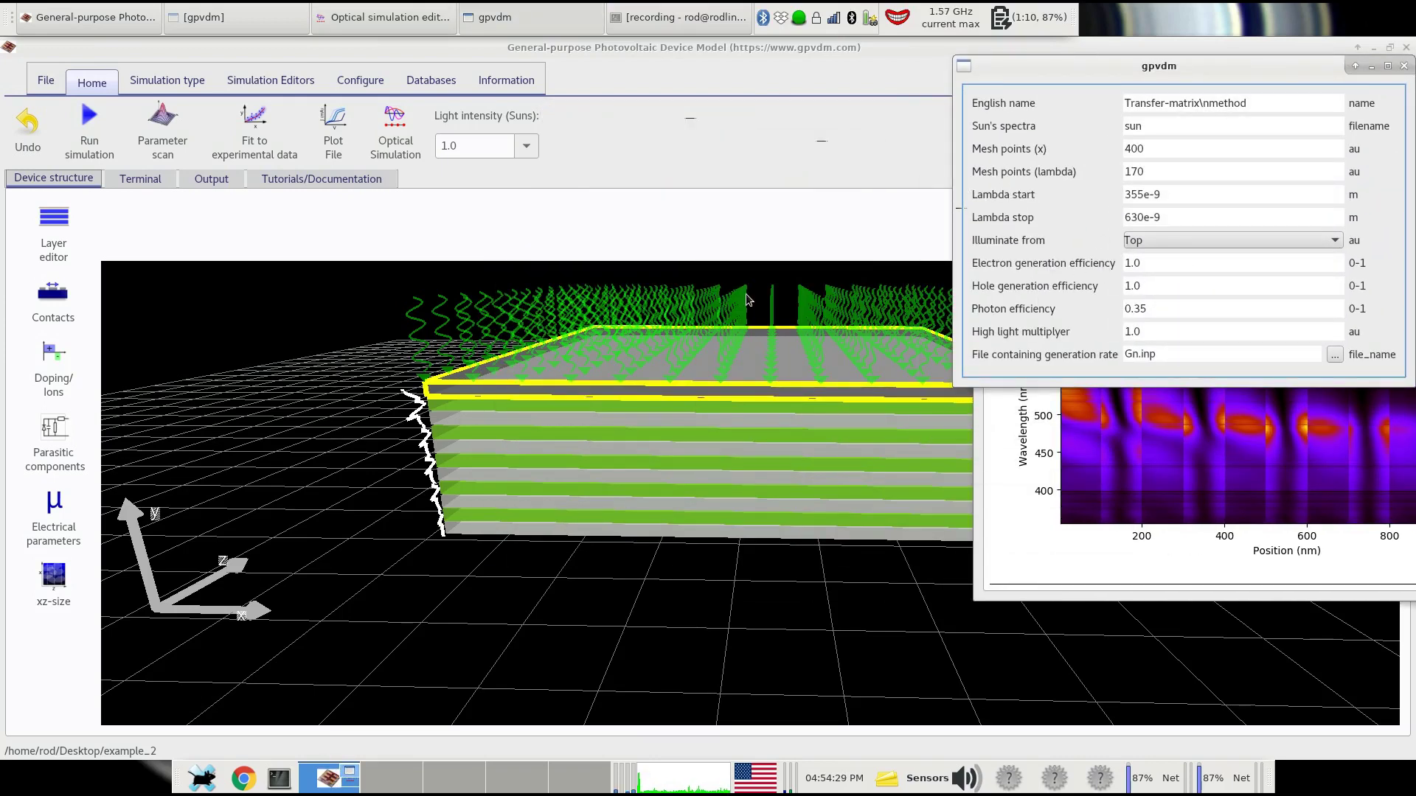
{"action": "left_click", "coordinate": [1151, 241]}
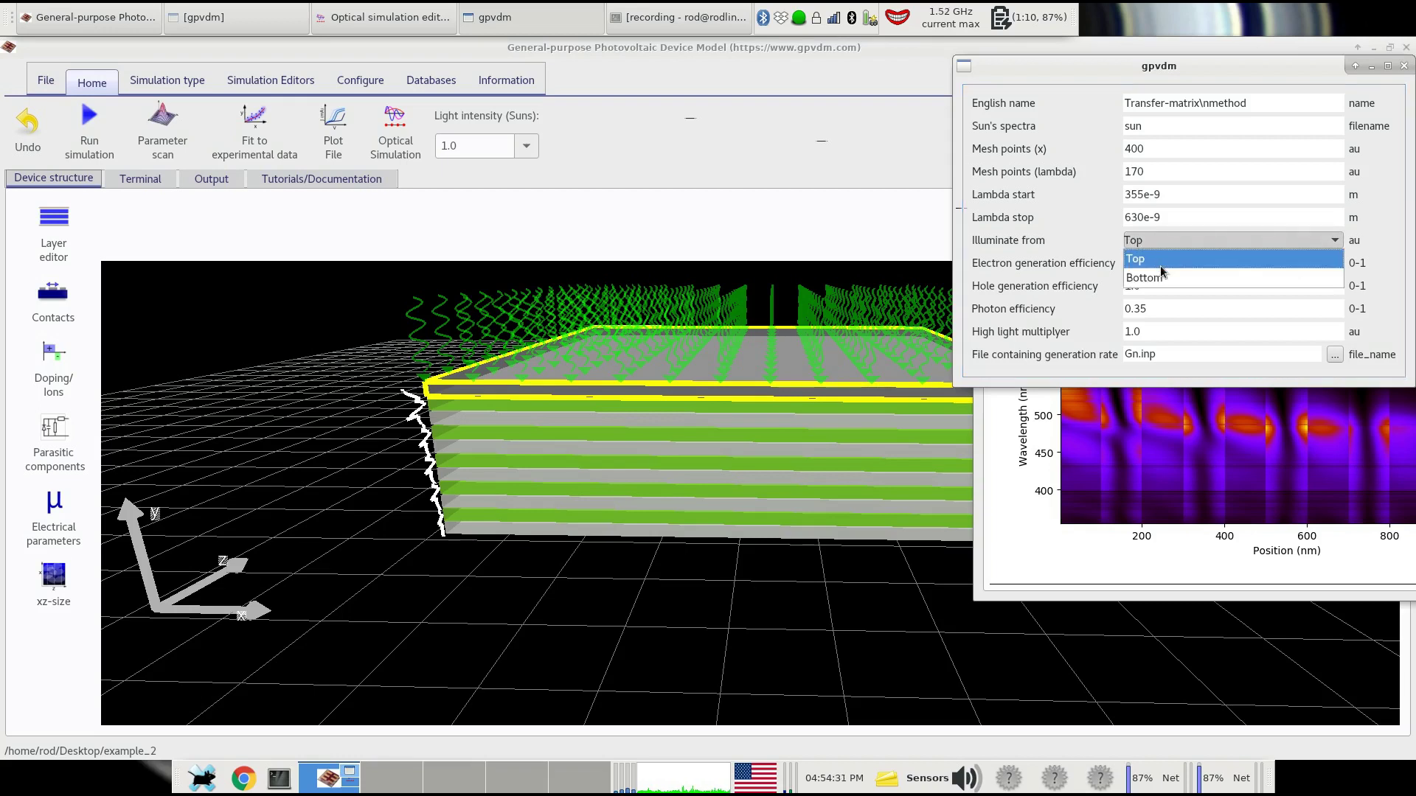
{"action": "left_click", "coordinate": [1166, 279]}
{"action": "left_click", "coordinate": [1157, 244]}
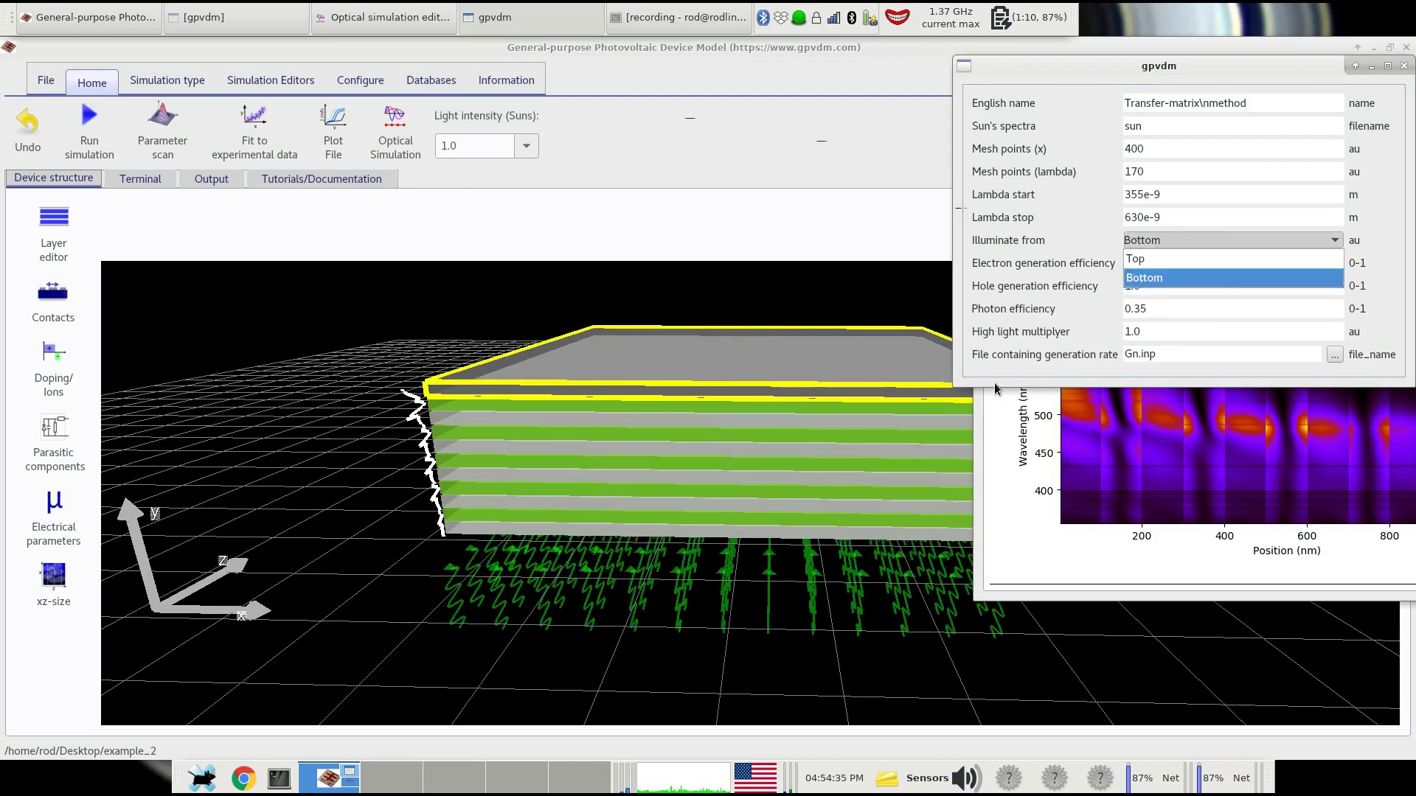
{"action": "left_click", "coordinate": [1144, 278]}
{"action": "left_click_drag", "start_coordinate": [848, 472], "coordinate": [733, 530]}
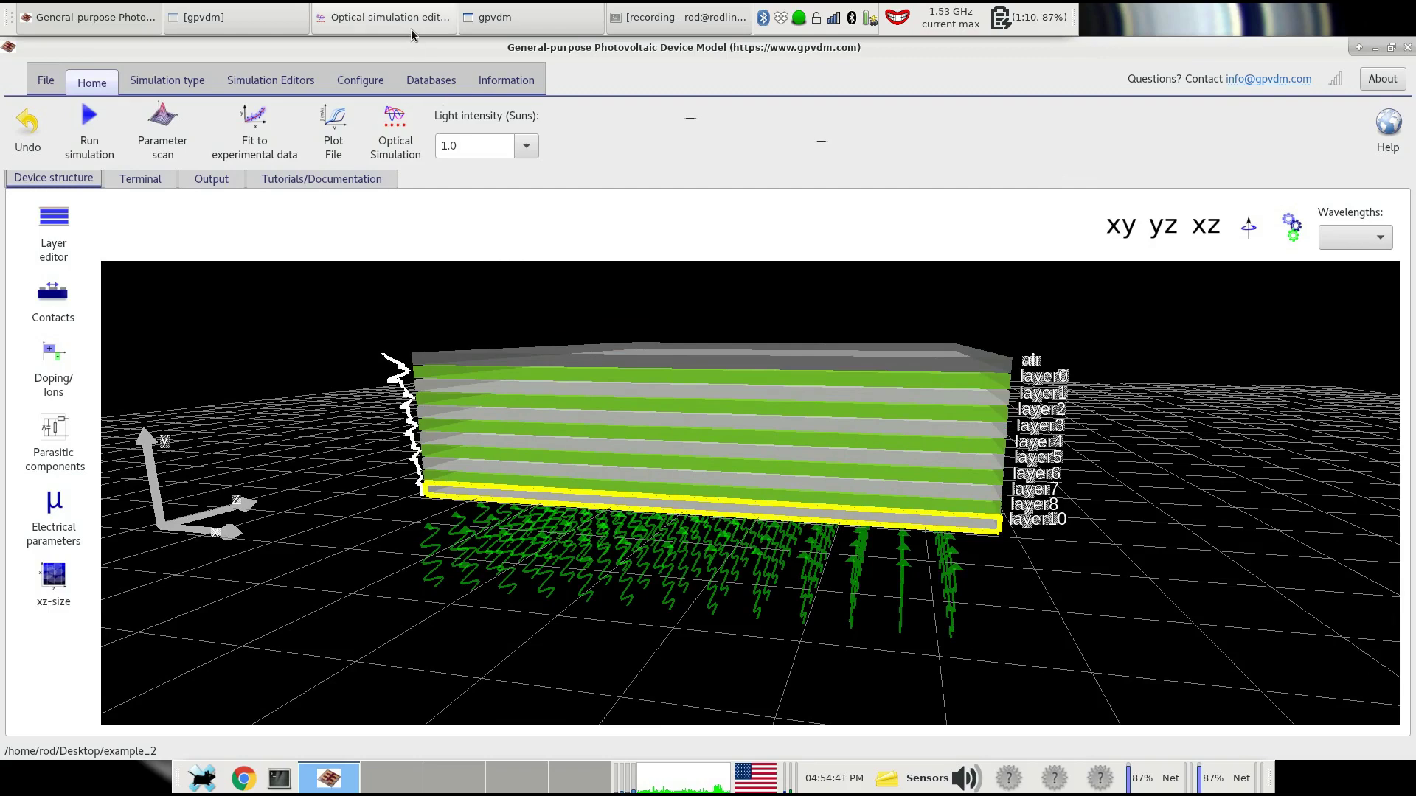
Switch Illuminate from back to Top in the optical settings
{"action": "left_click", "coordinate": [383, 17]}
{"action": "left_click", "coordinate": [1153, 239]}
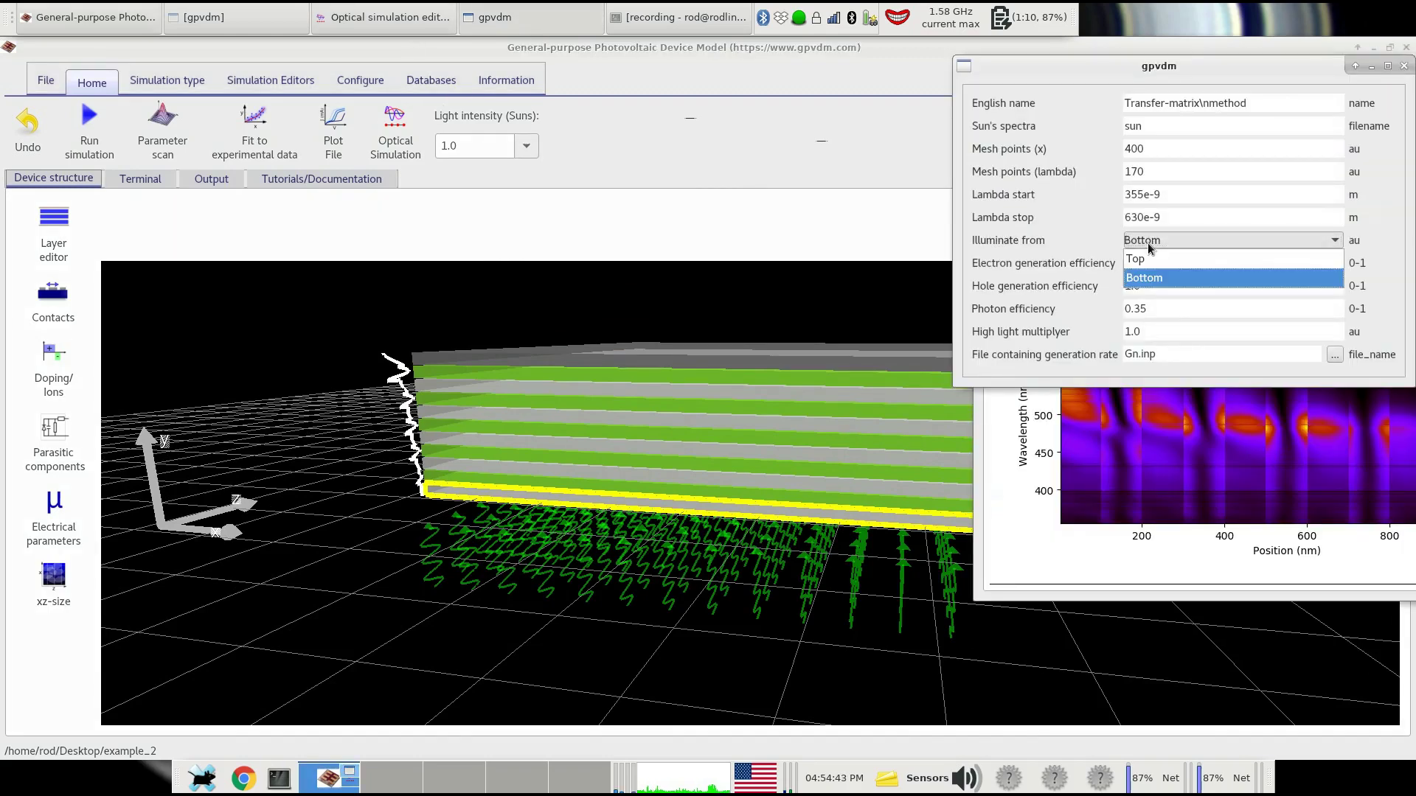
{"action": "left_click", "coordinate": [1150, 259]}
{"action": "left_click", "coordinate": [705, 404]}
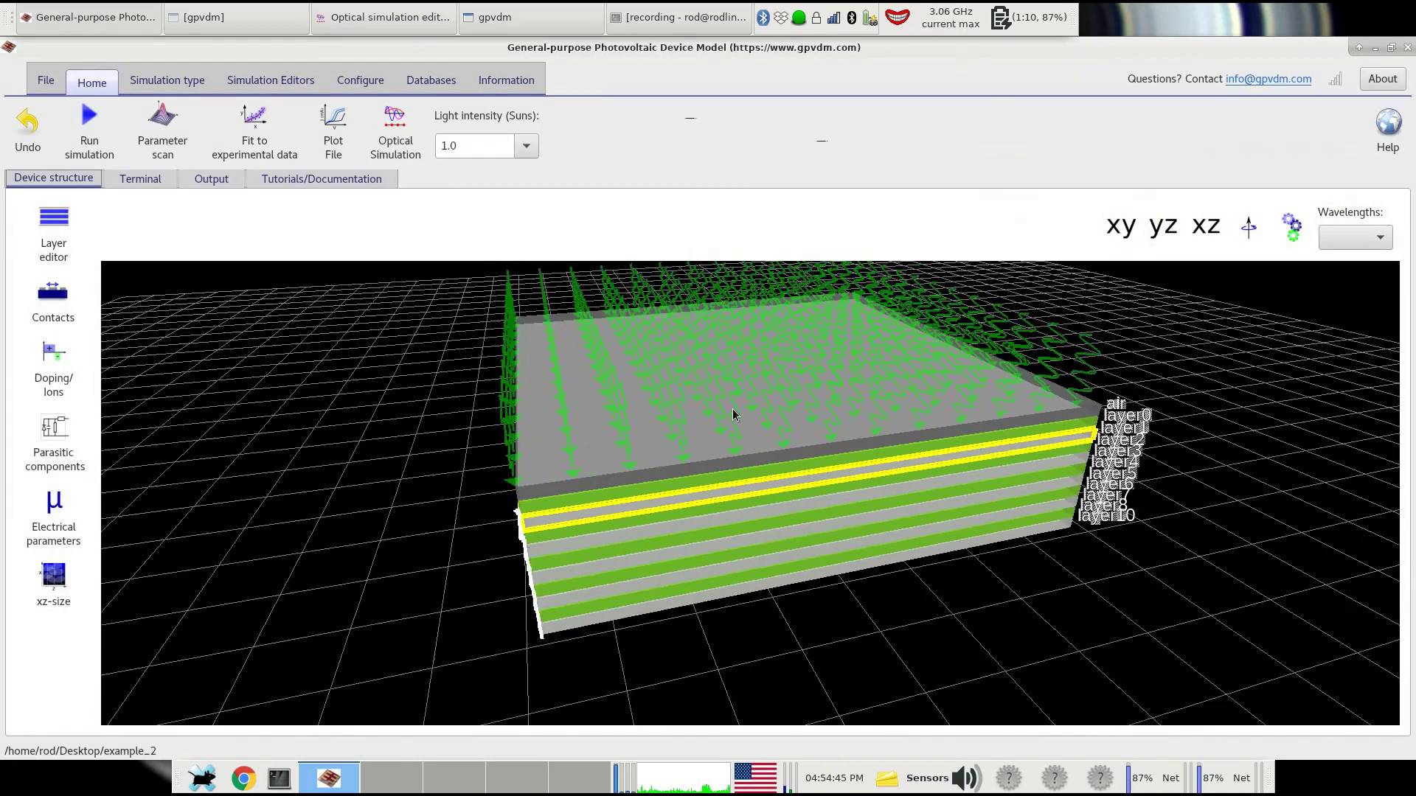